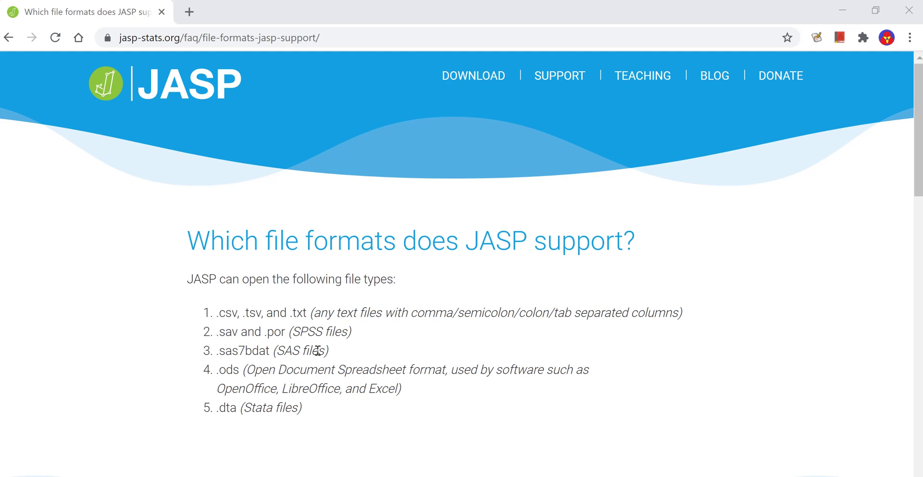
Switch to the graphing example data workbook in Excel and save it as CSV UTF-8 (Comma delimited) in Documents, replacing the existing file.
mouse_move(586, 476)
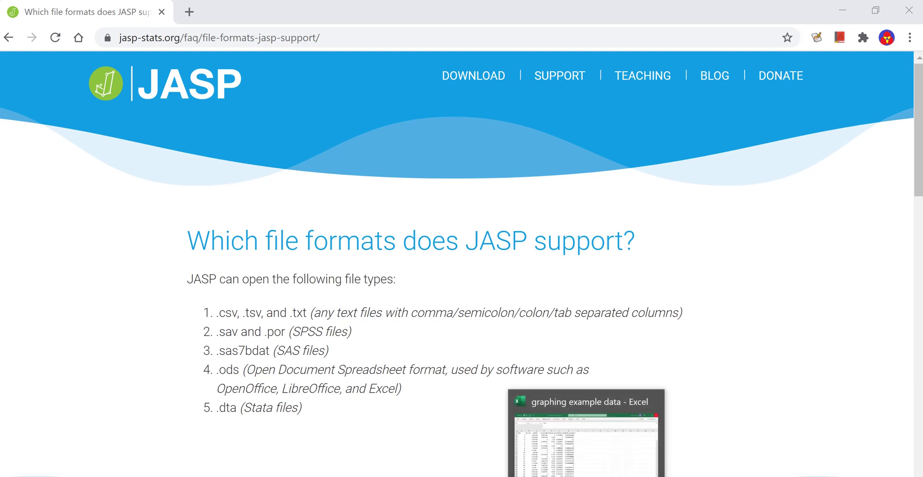
click(586, 442)
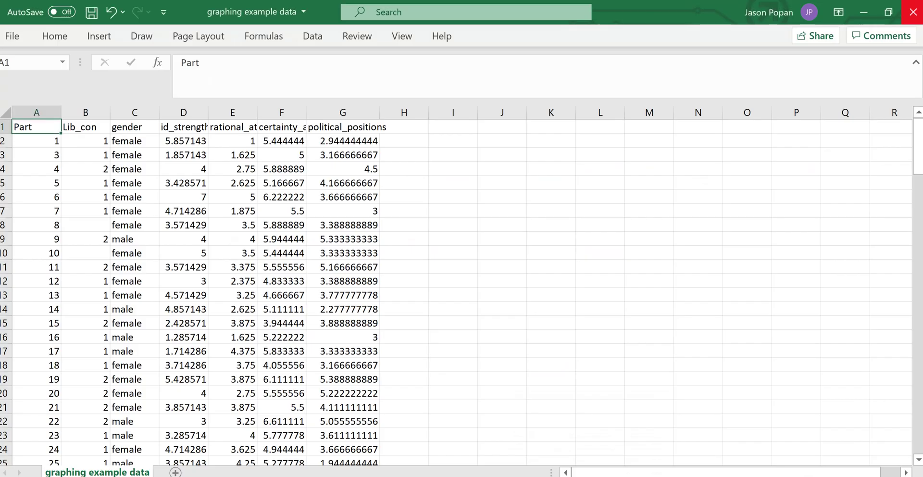
click(12, 38)
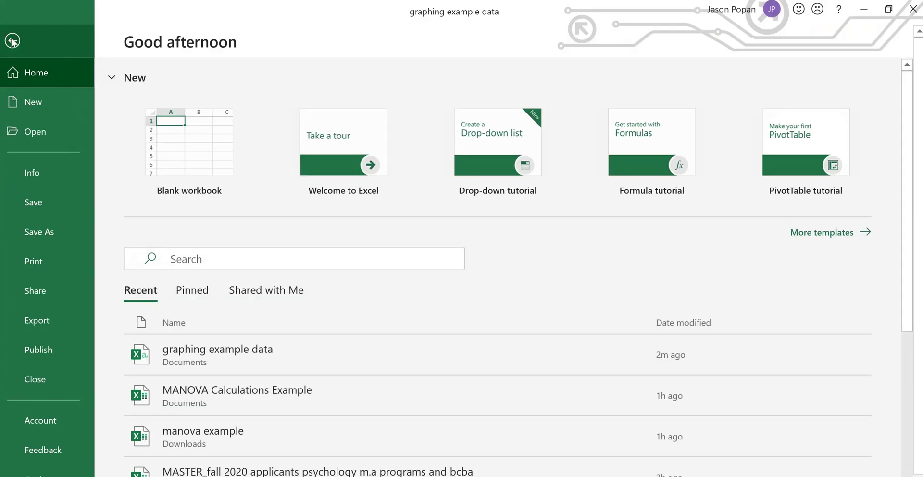
click(44, 233)
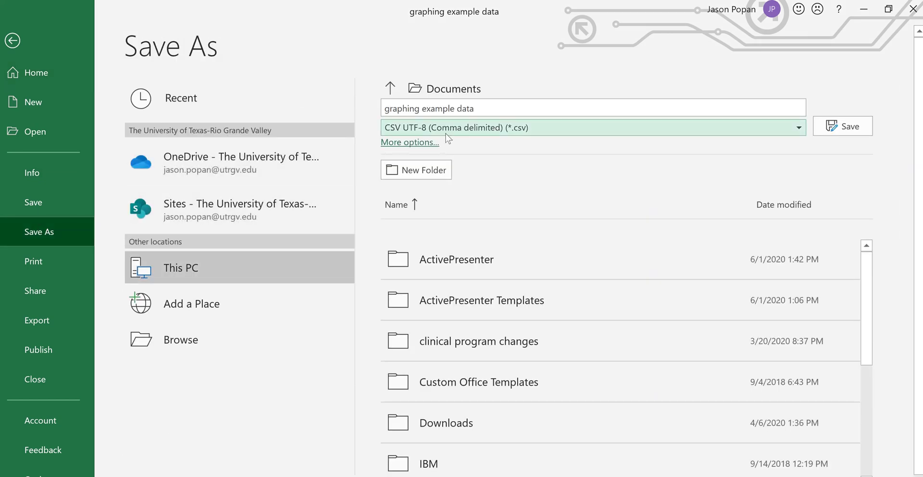
click(798, 129)
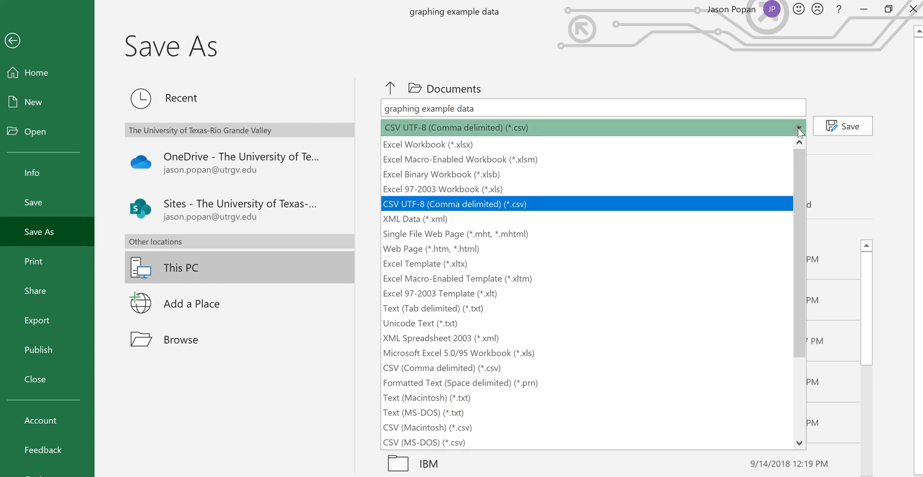
click(757, 197)
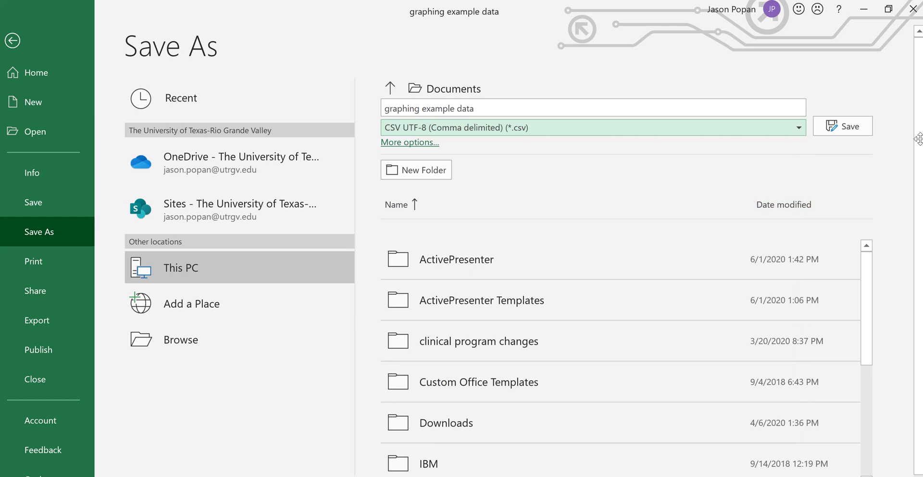
click(841, 128)
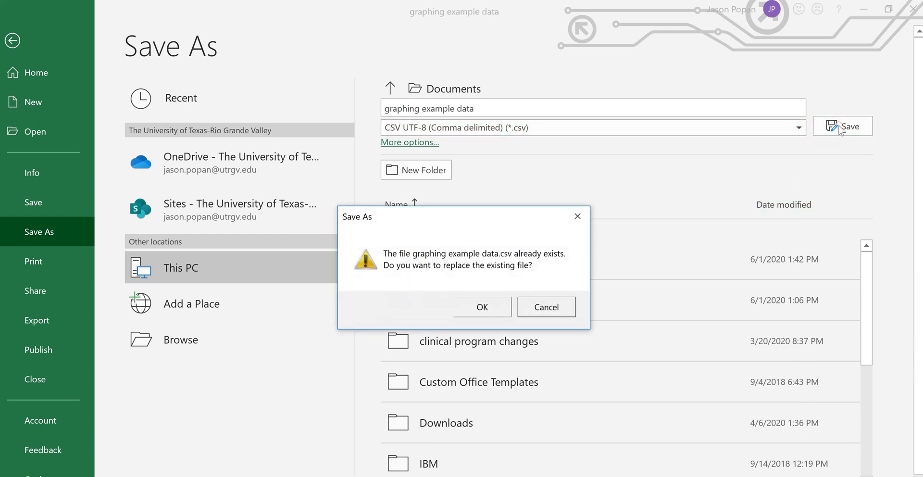
click(487, 303)
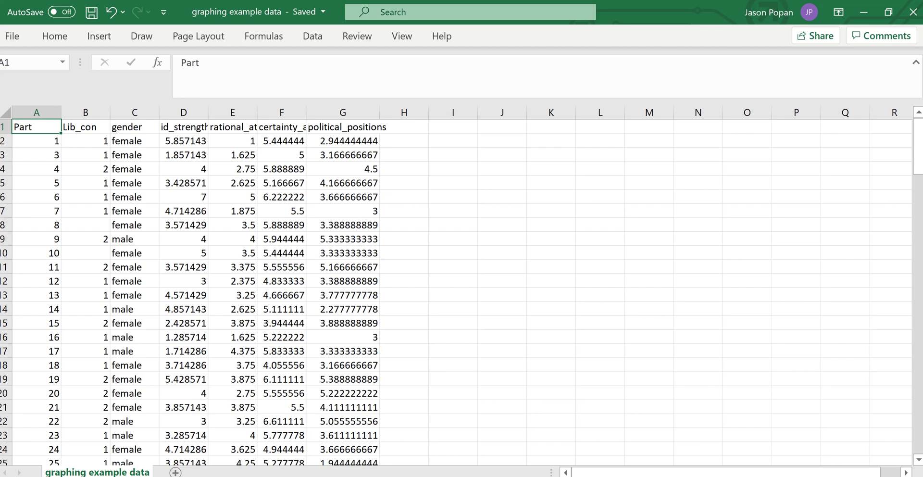
Minimize Excel, then find and launch JASP 0.11.1.0.
click(864, 12)
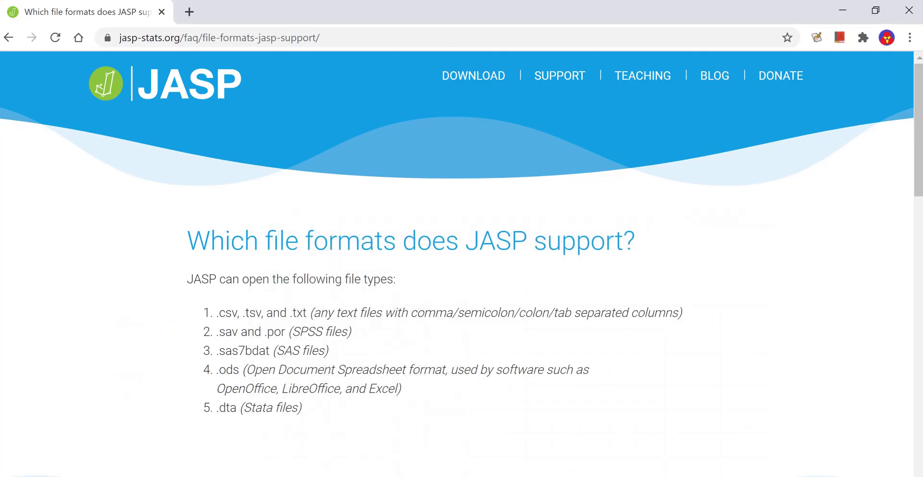
key(super+s)
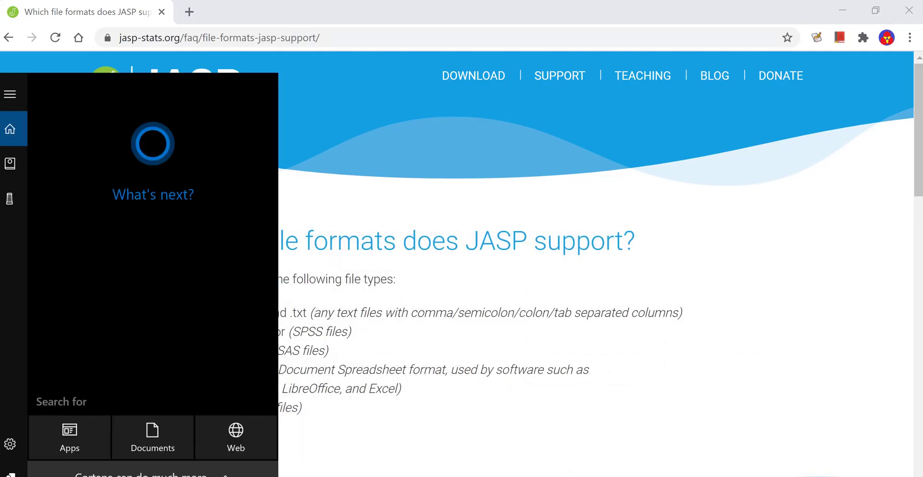
text(jas)
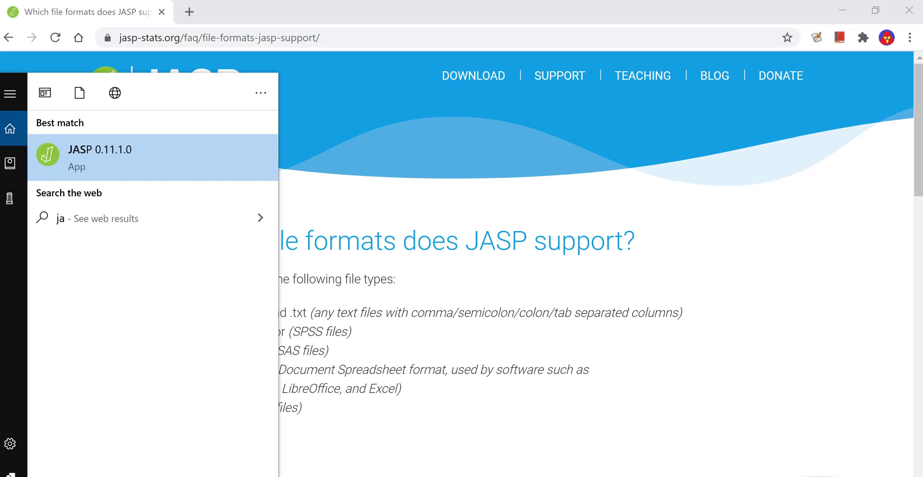
click(132, 166)
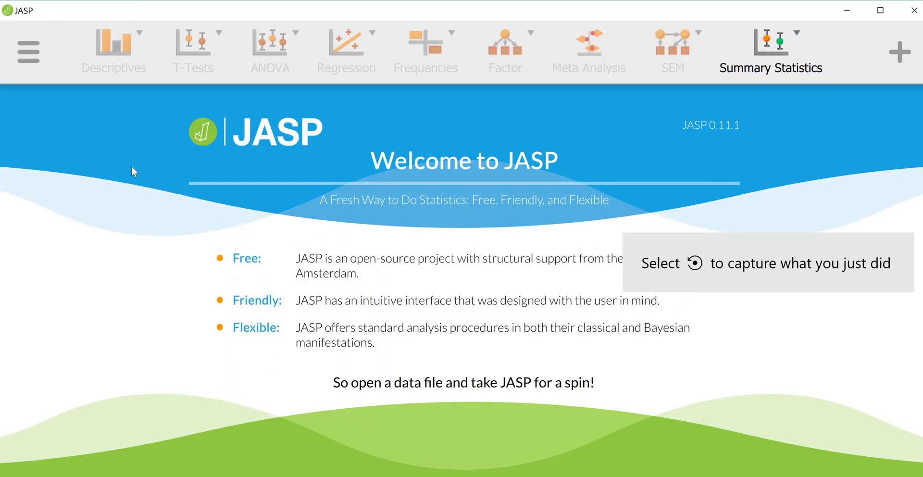
Open the graphing example data CSV file from the computer's Documents folder.
click(28, 61)
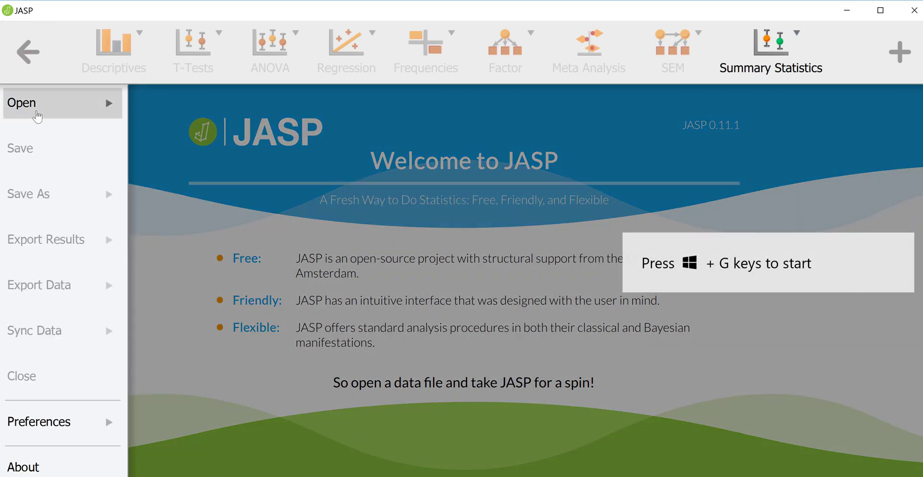
click(36, 116)
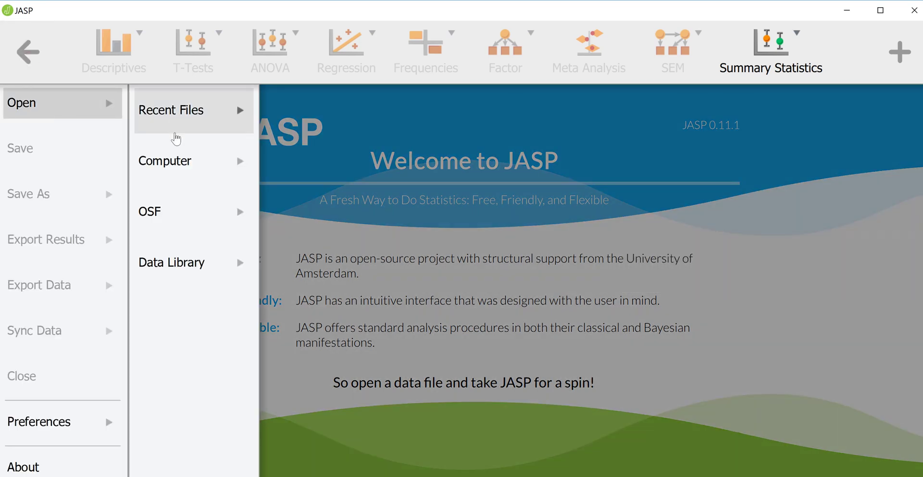
click(179, 159)
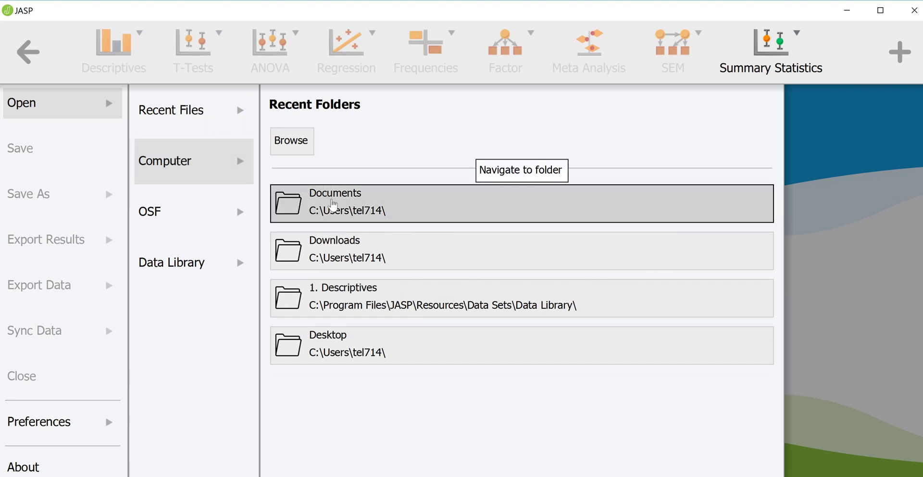
click(349, 207)
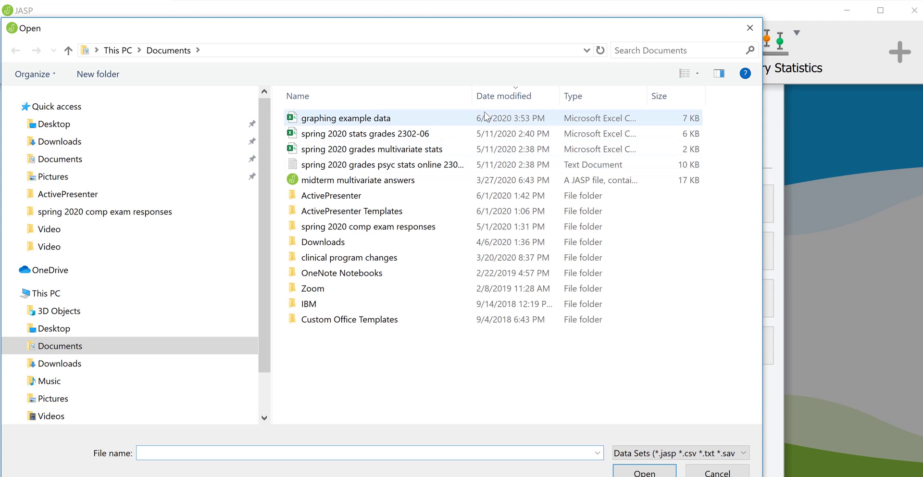
double_click(361, 121)
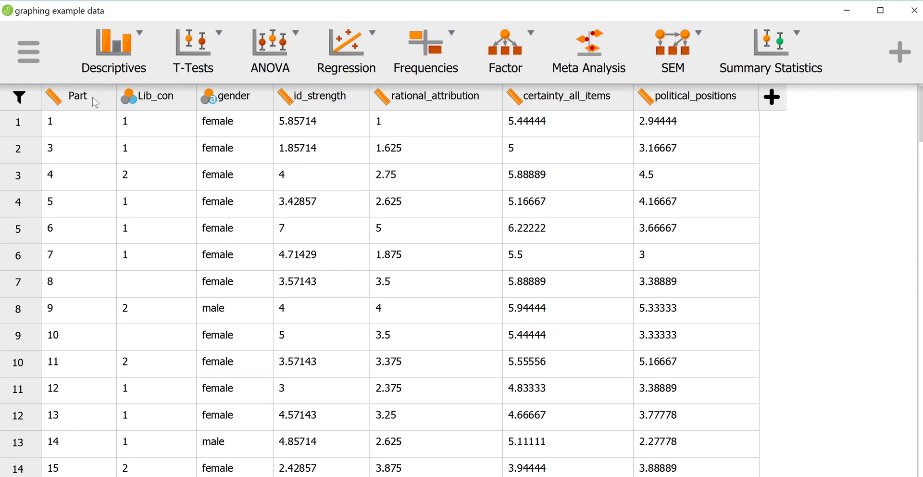
Examine the available measurement levels for the Part and Lib_con columns without changing them.
click(55, 100)
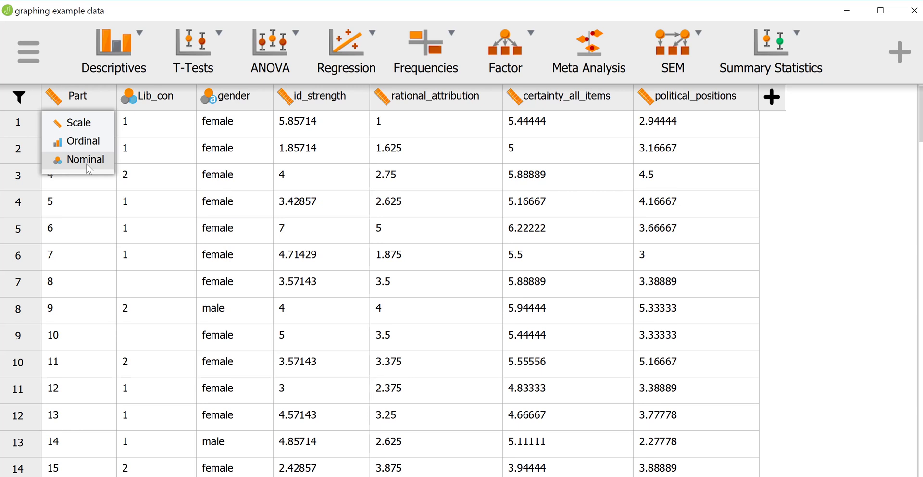
click(89, 230)
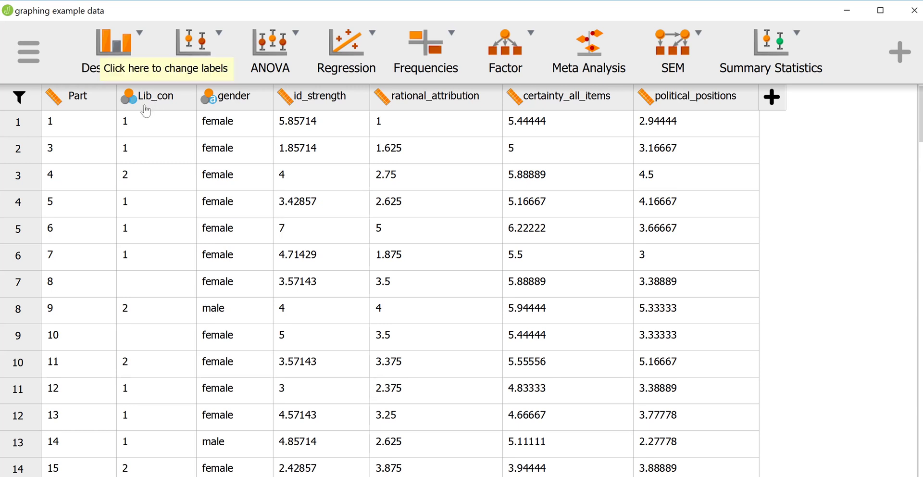
click(128, 101)
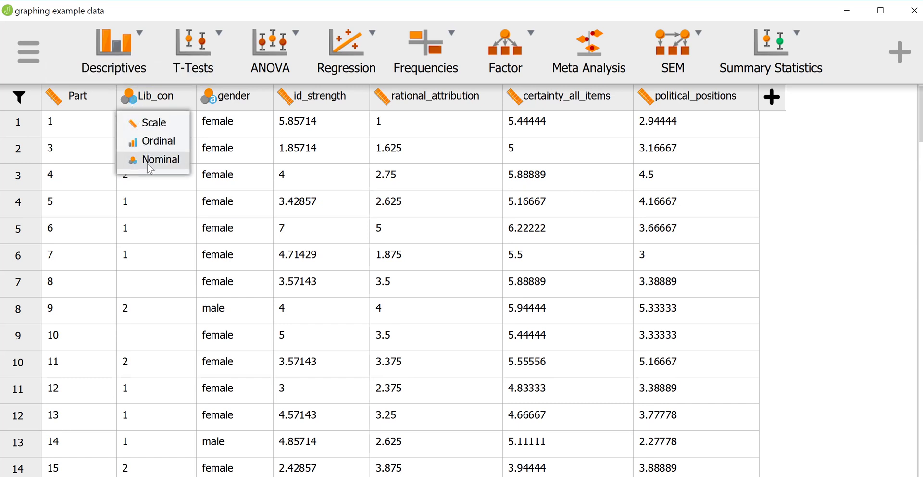
click(140, 204)
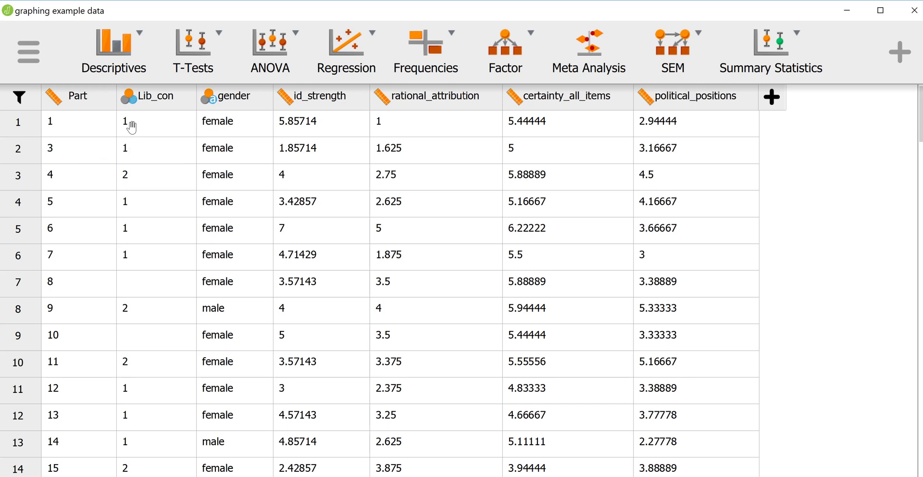
Open the value labels of the Lib_con column and label value 1 as conservative.
click(158, 97)
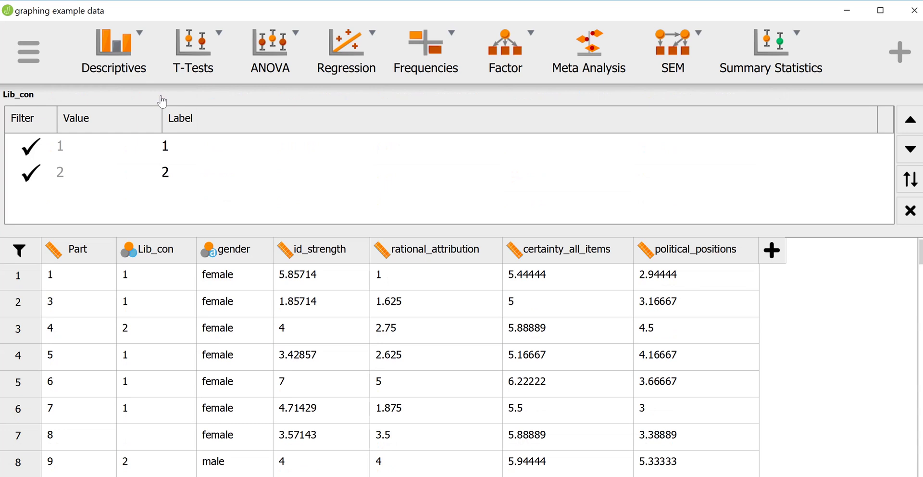
click(180, 145)
double_click(181, 145)
key(BackSpace)
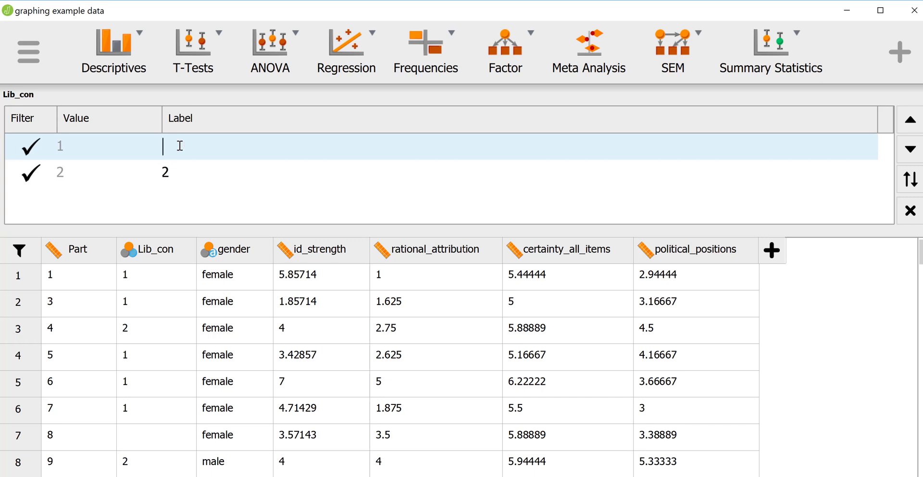
text(conservatvie)
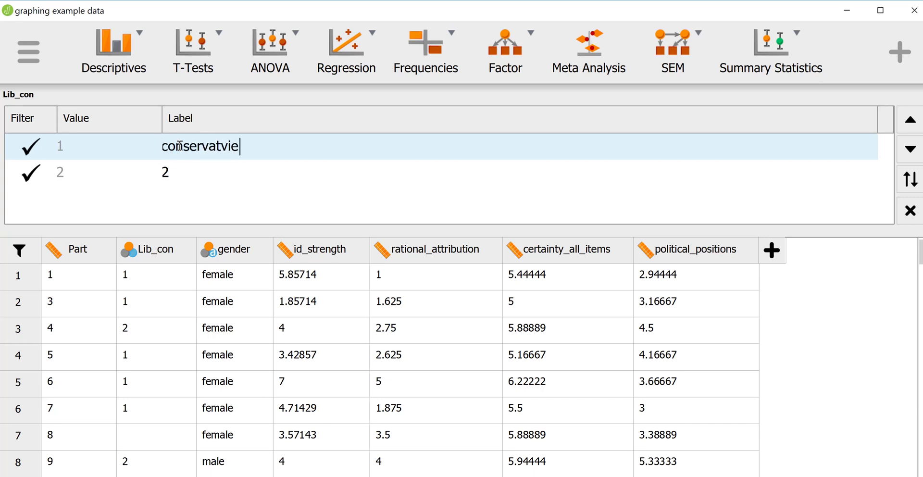
key(BackSpace)
key(BackSpace)
key(BackSpace)
text(ive)
Label Lib_con value 2 as liberal and close the label editor.
double_click(172, 174)
key(BackSpace)
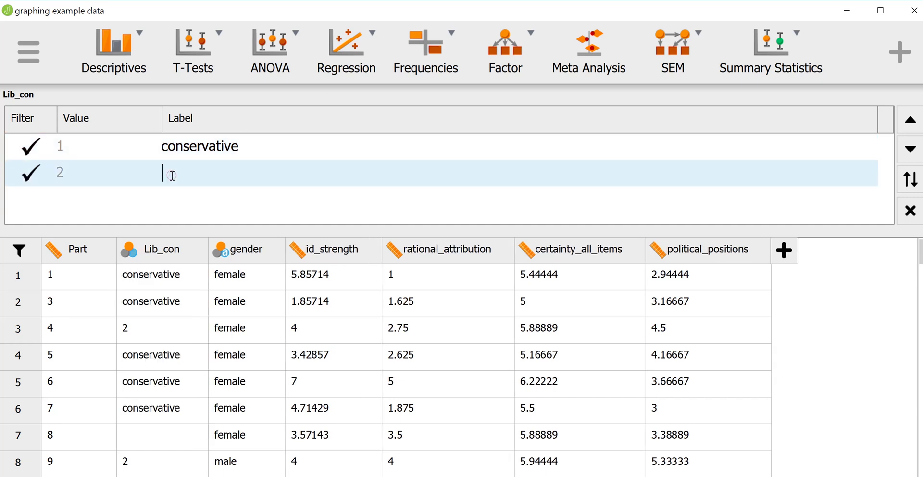
text(liberal)
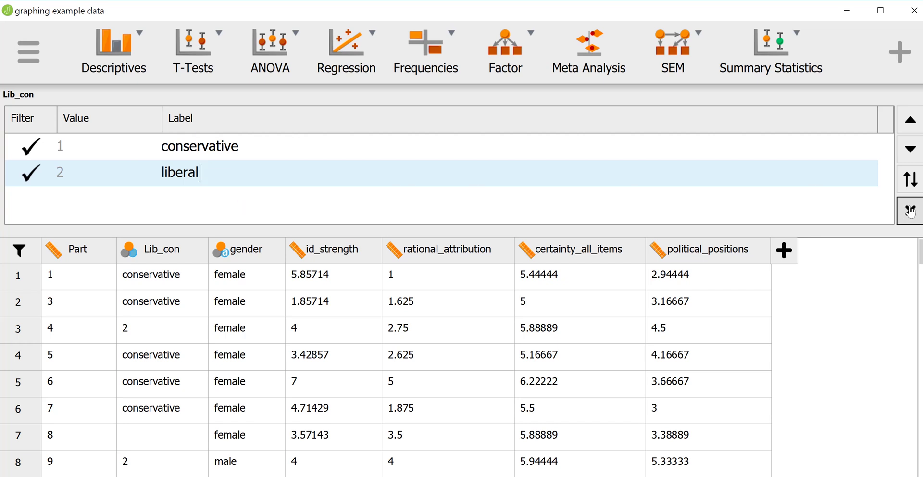
click(575, 151)
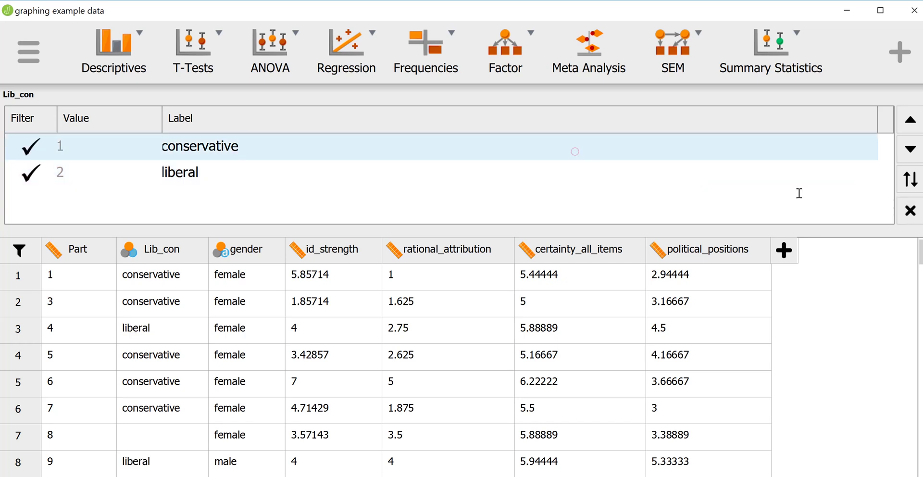
click(919, 210)
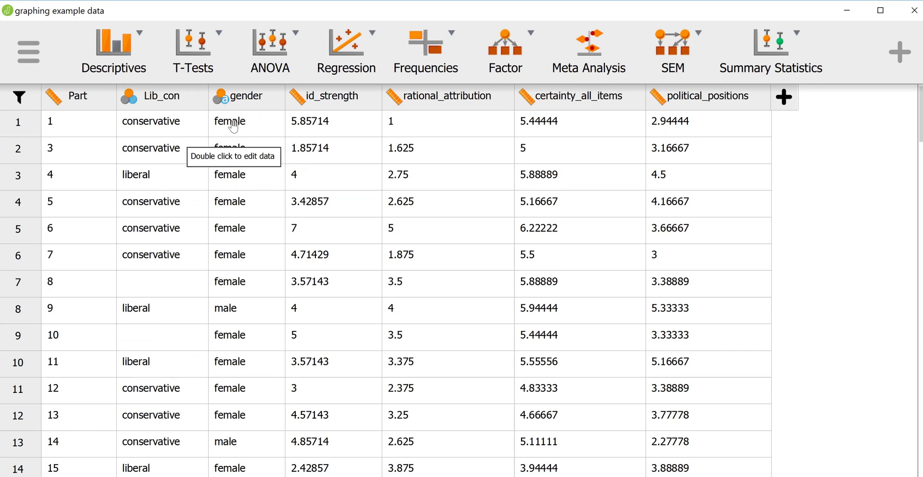
Review the value labels of the gender column and look through the data rows.
click(248, 98)
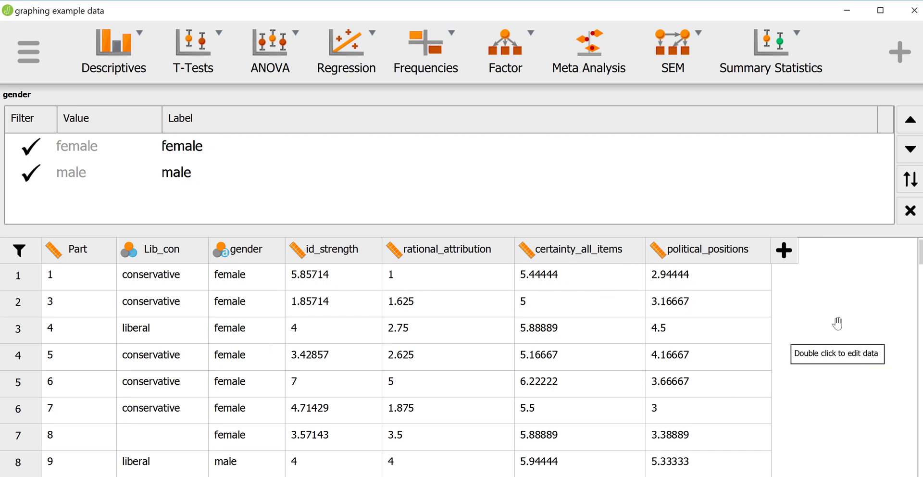
click(911, 219)
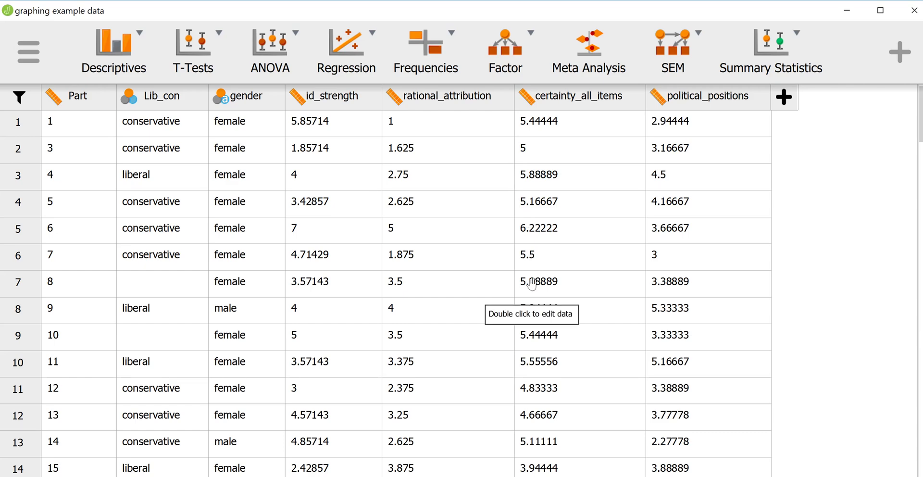
scroll(531, 285, down, 13)
scroll(531, 284, up, 12)
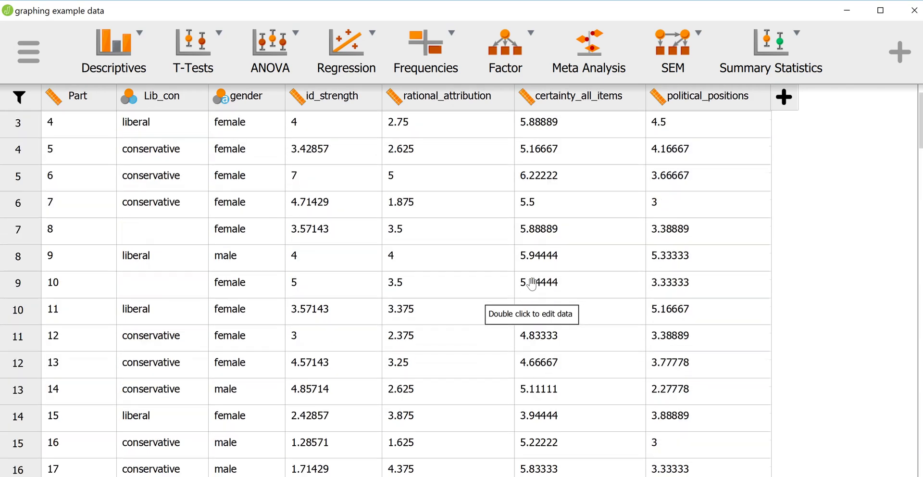
scroll(532, 284, up, 1)
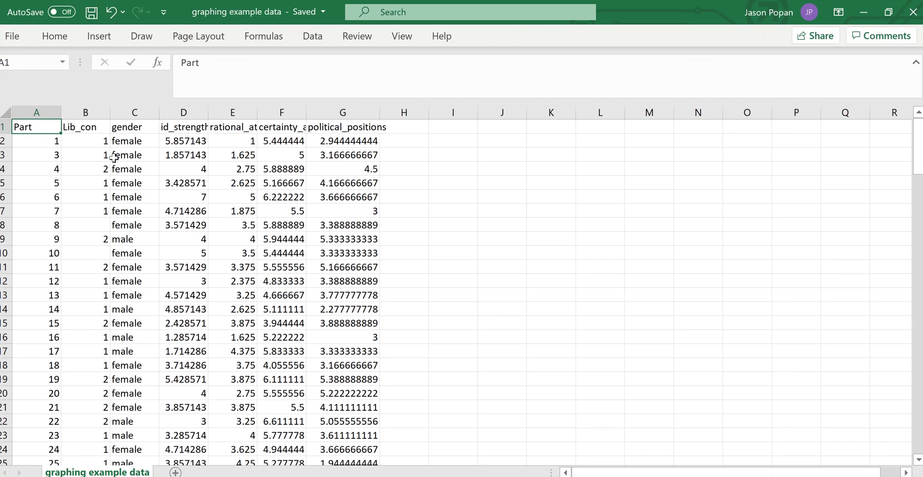
In the Excel data file, set the first Part value in cell A2 to 99999.
click(38, 139)
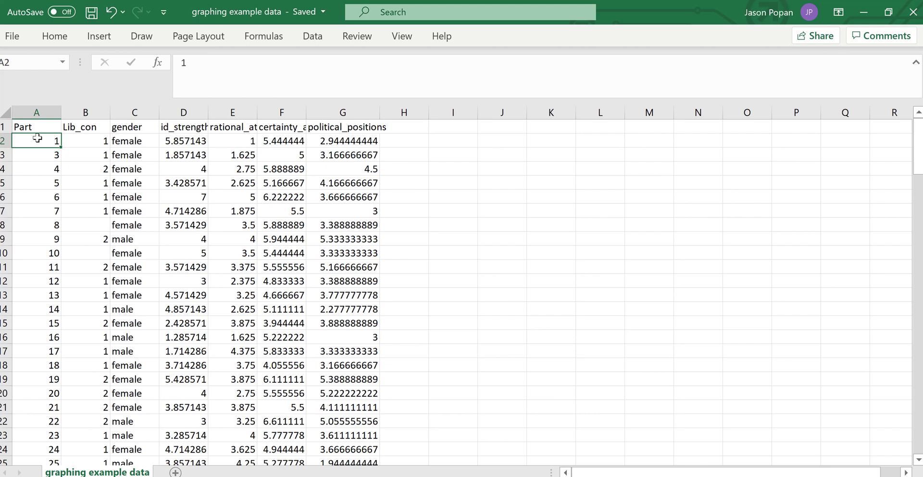
text(99999)
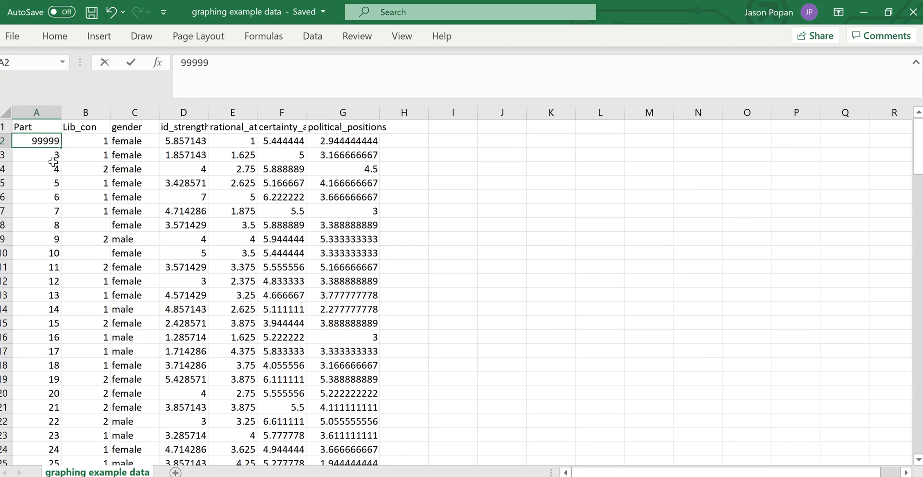
click(63, 186)
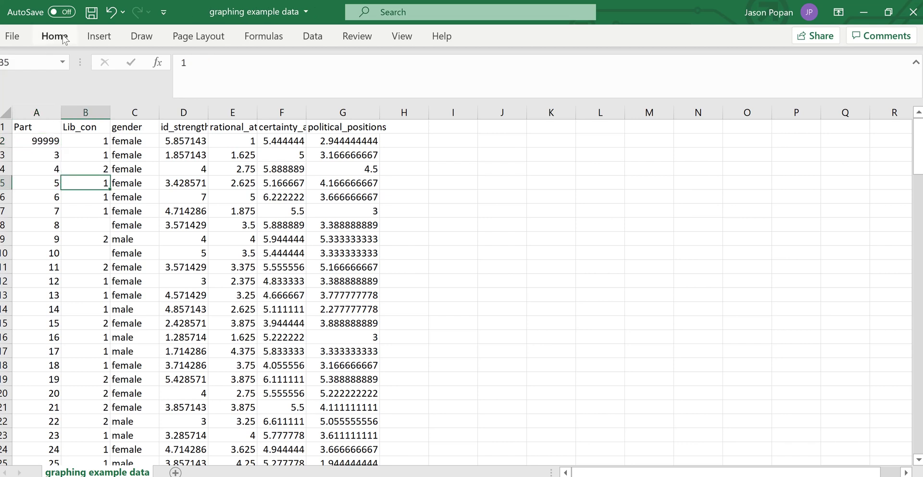
Save the edited Excel data file, then switch to JASP and look through the synchronized data rows.
click(91, 13)
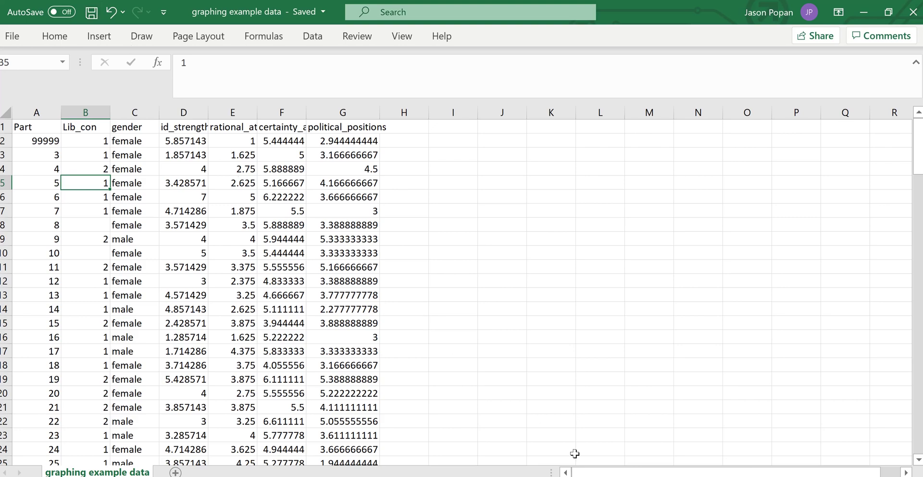
click(623, 433)
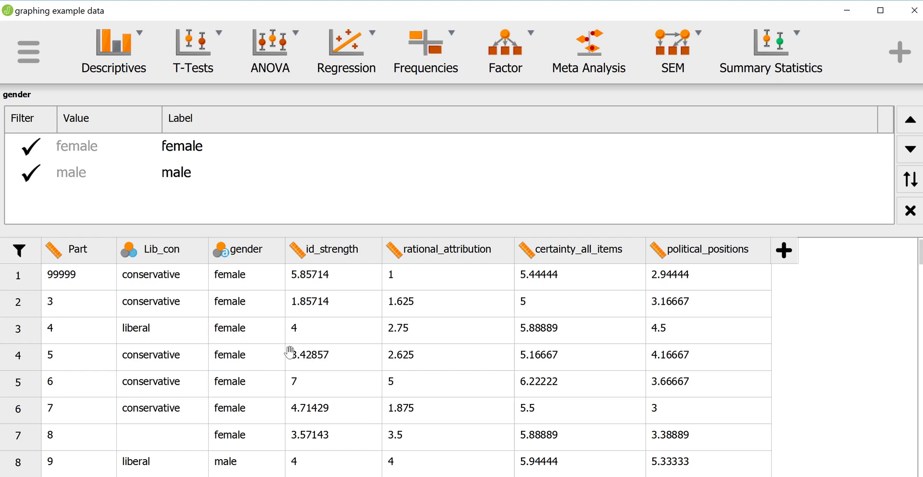
scroll(289, 353, down, 13)
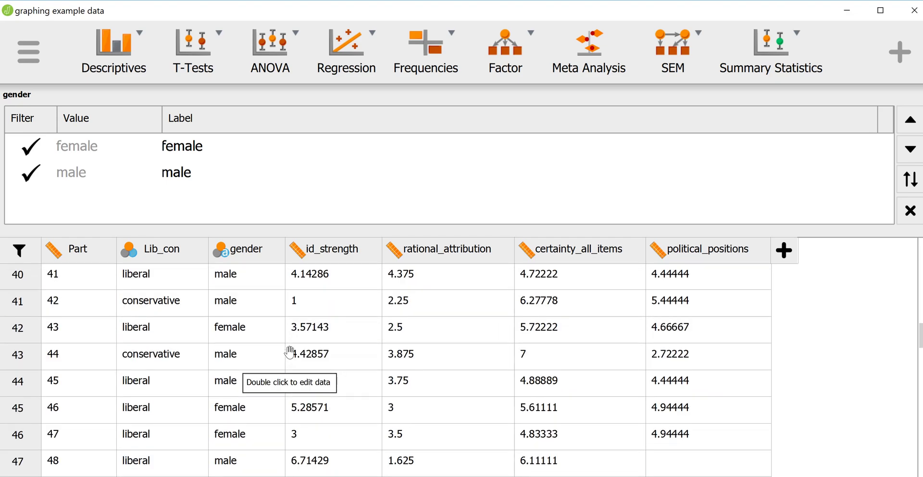
scroll(290, 354, up, 9)
scroll(290, 353, up, 4)
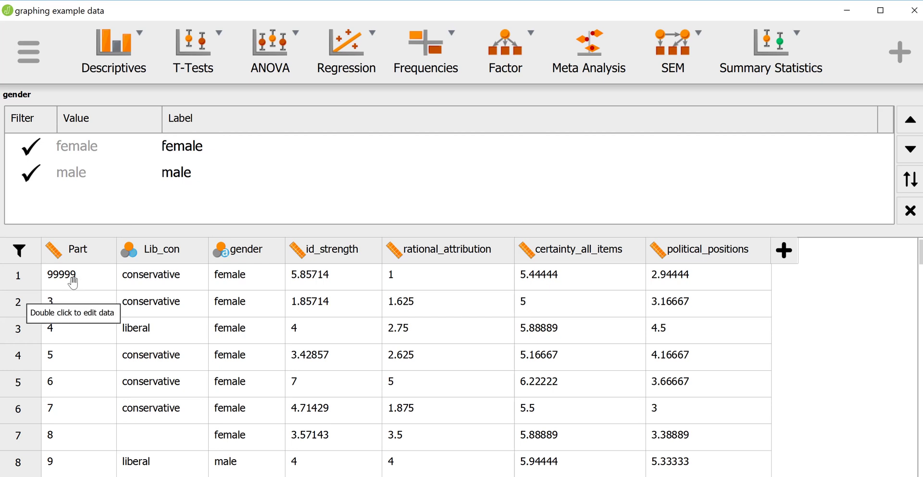
Open the source data in Excel from JASP, set the first Part value in cell A2 to 1, save, and return to JASP.
double_click(554, 460)
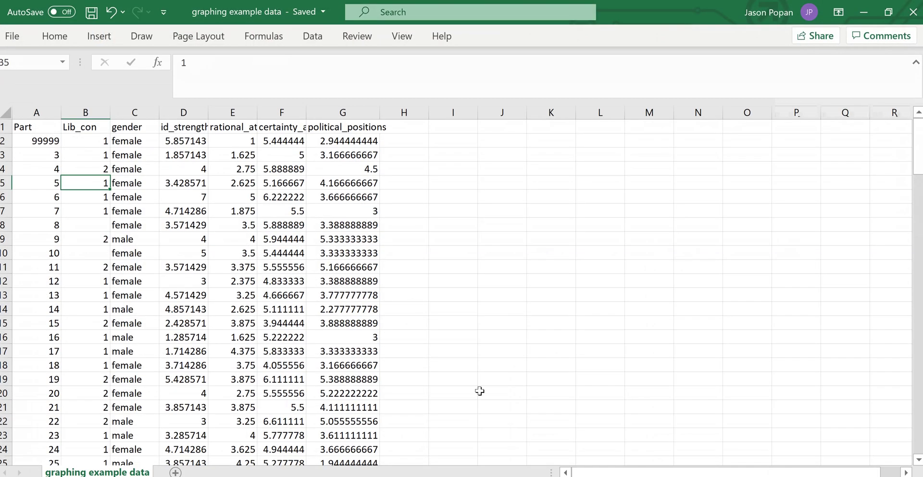
click(55, 143)
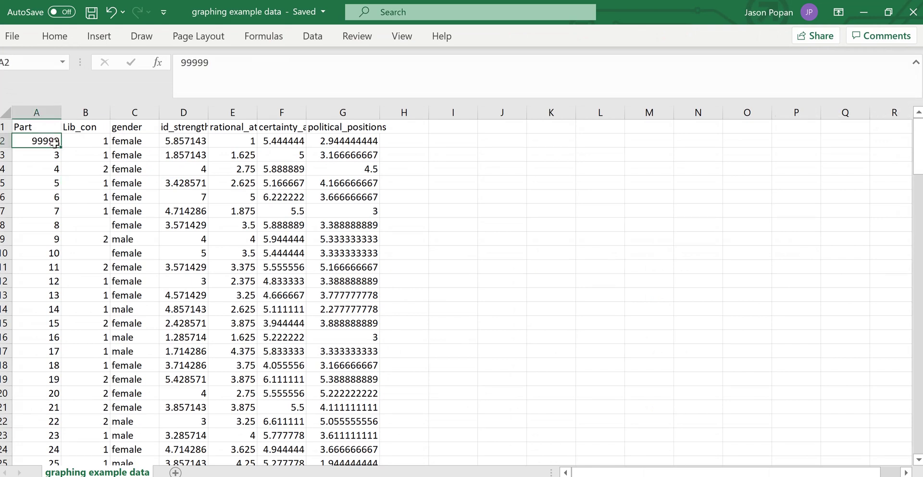
double_click(56, 143)
double_click(55, 142)
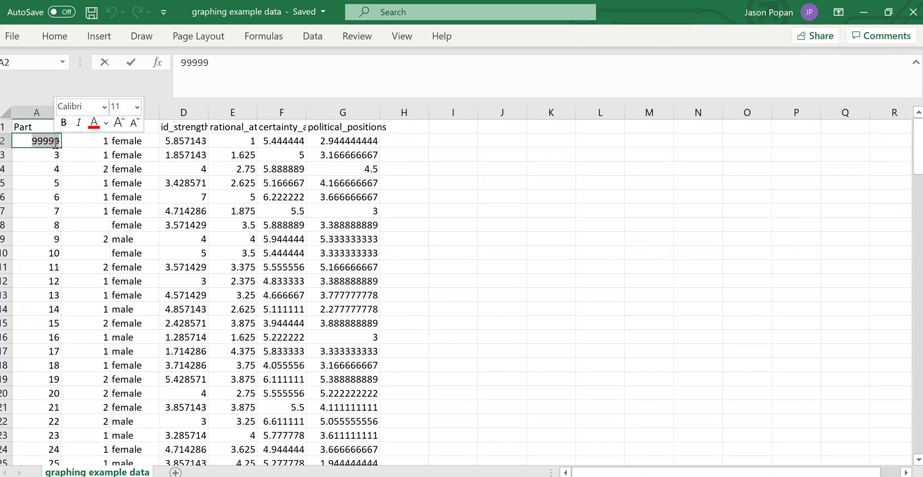
text(1)
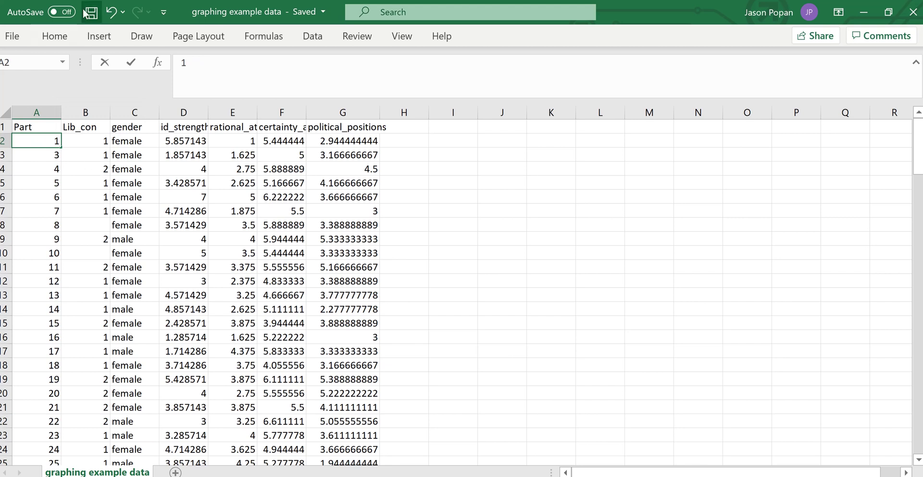
click(82, 208)
click(92, 12)
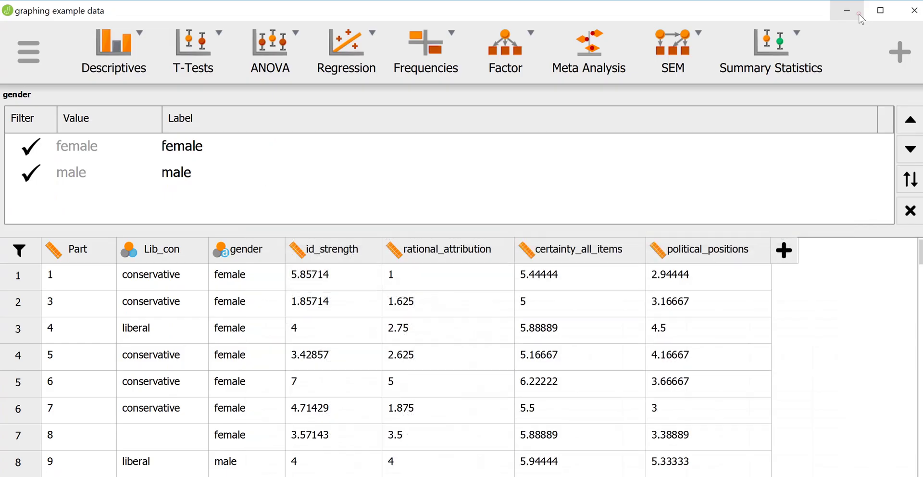
click(863, 13)
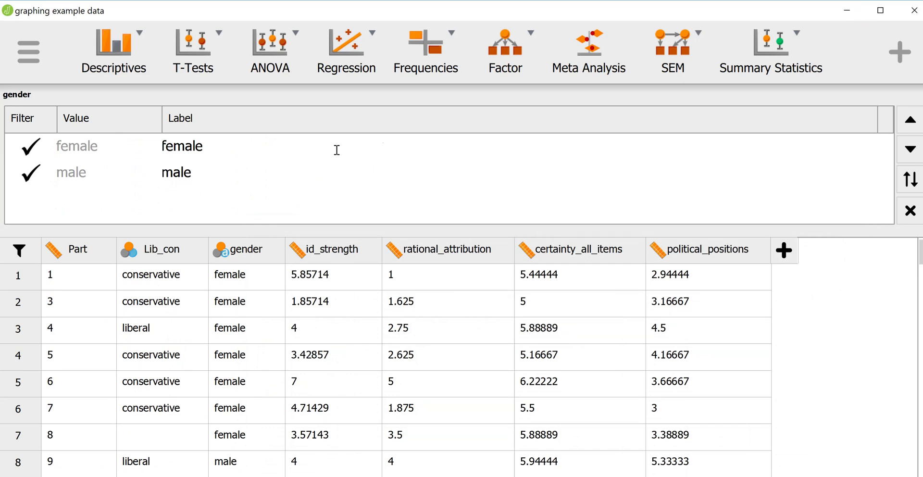
Start a Descriptive Statistics analysis and enable frequency tables for nominal and ordinal variables.
click(129, 73)
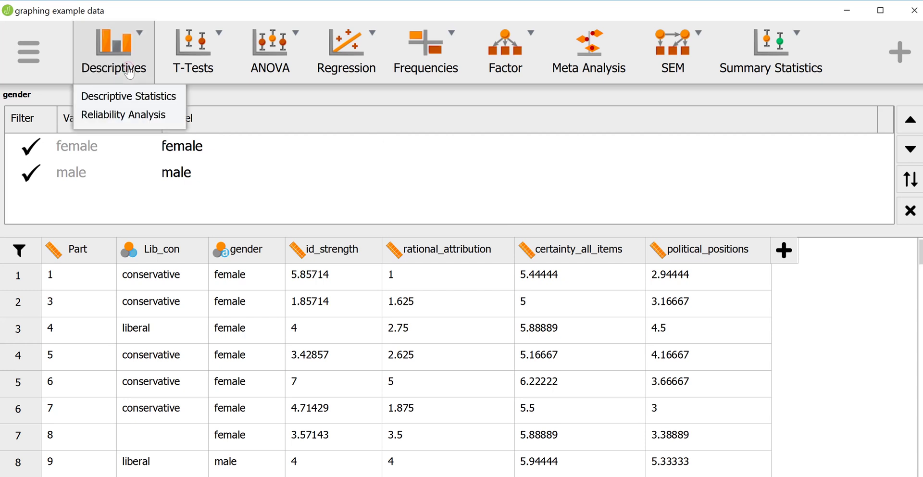
click(129, 97)
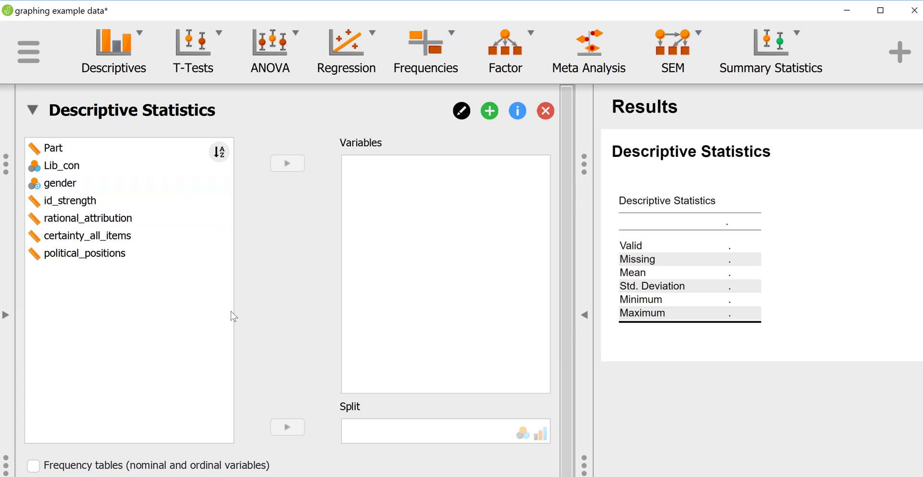
scroll(278, 339, down, 1)
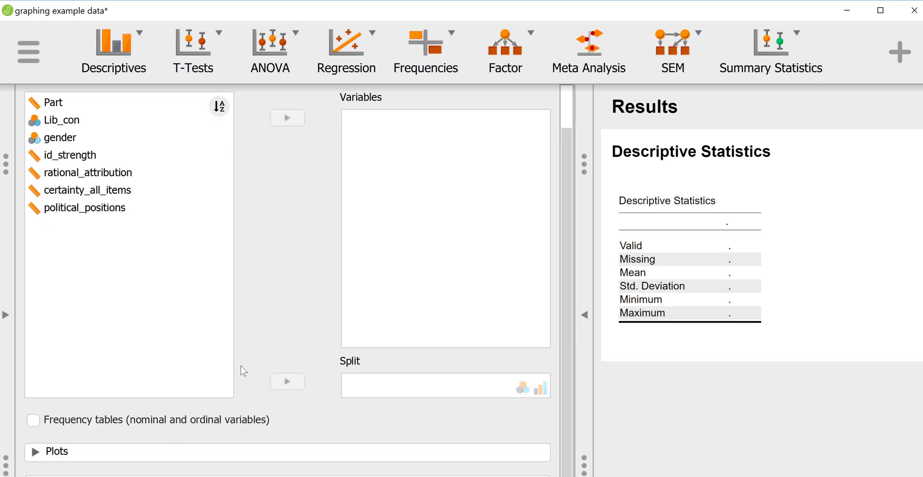
click(33, 420)
scroll(90, 273, up, 2)
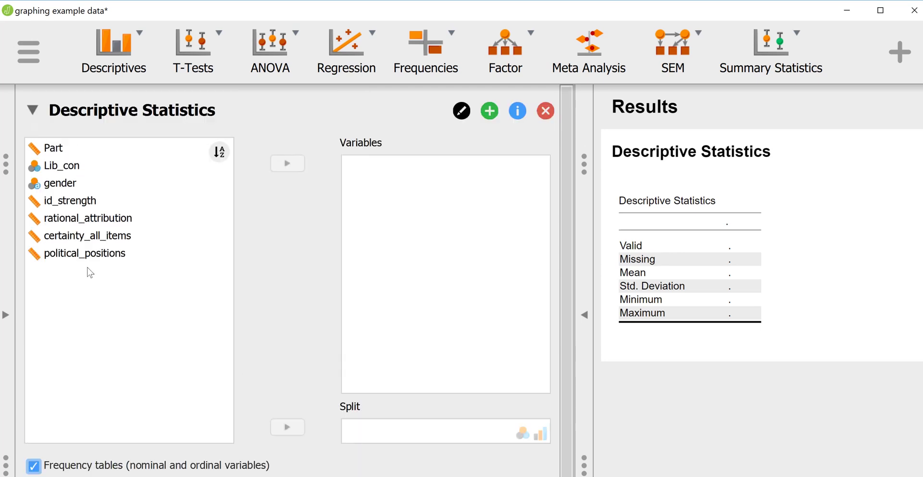
Add Lib_con and gender to the analysis variables.
click(63, 173)
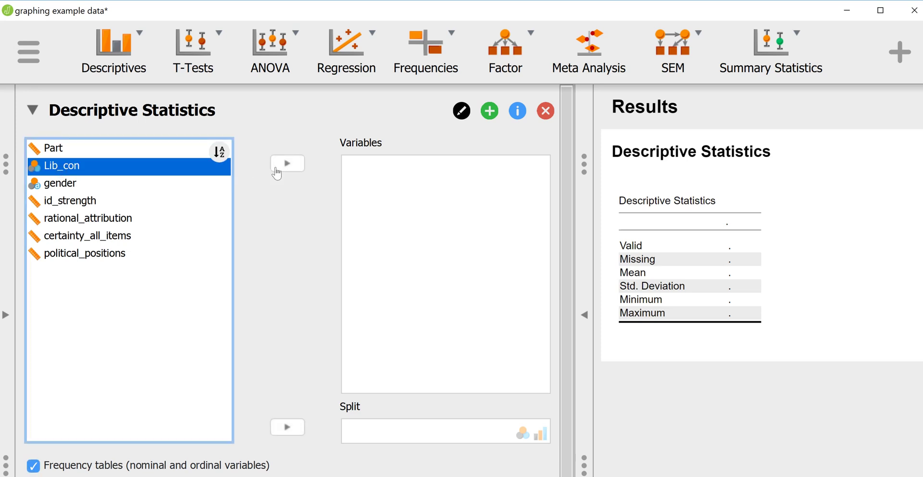
click(276, 165)
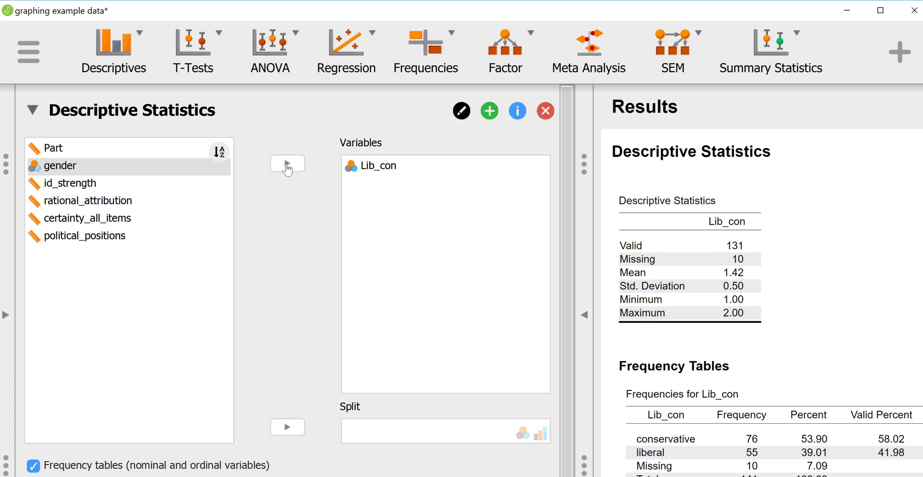
click(288, 165)
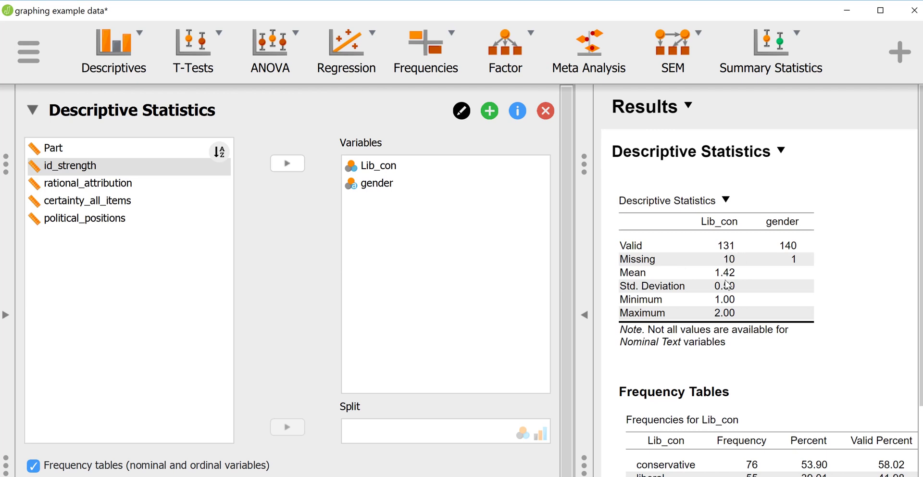
Examine the descriptive statistics and the frequency tables for Lib_con and gender, including the percent, valid percent and cumulative percent columns.
scroll(727, 284, down, 2)
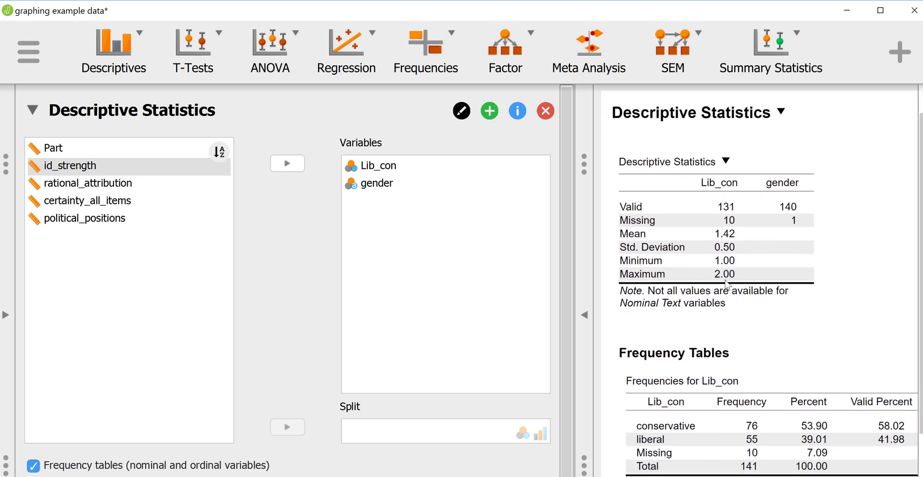
scroll(727, 285, down, 2)
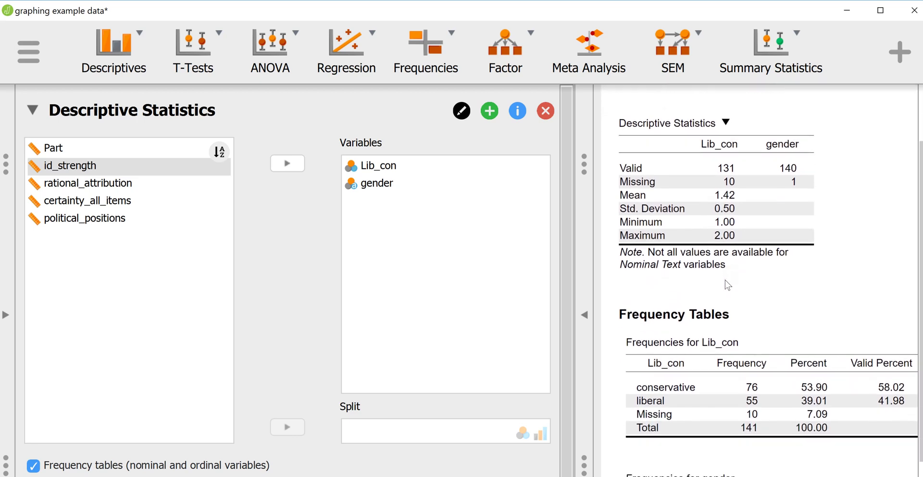
scroll(728, 284, down, 1)
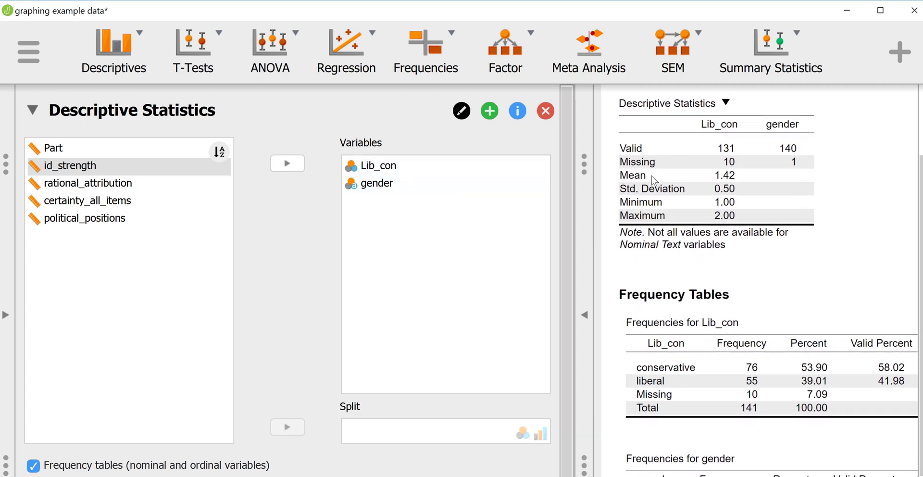
scroll(711, 211, down, 2)
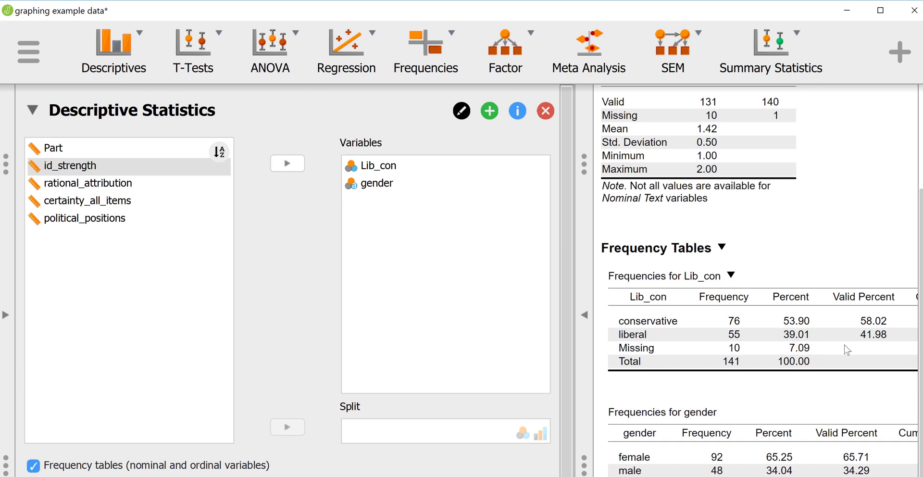
scroll(879, 346, right, 2)
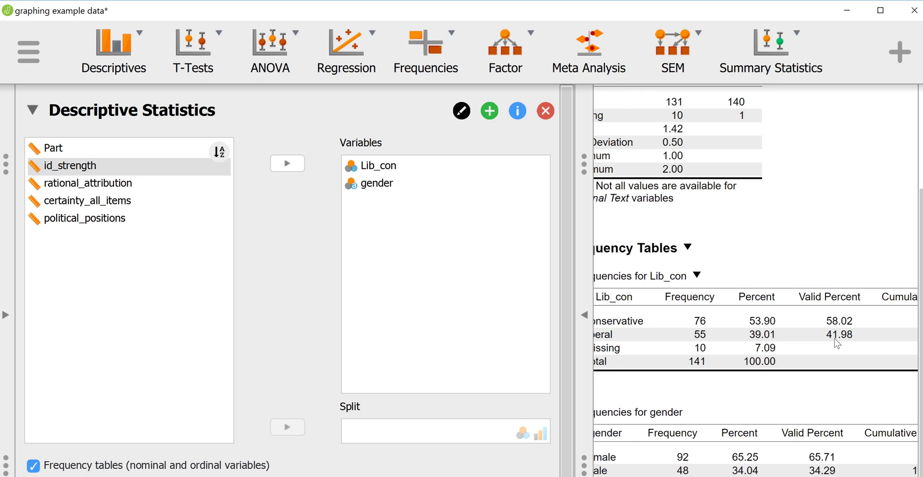
scroll(837, 343, right, 1)
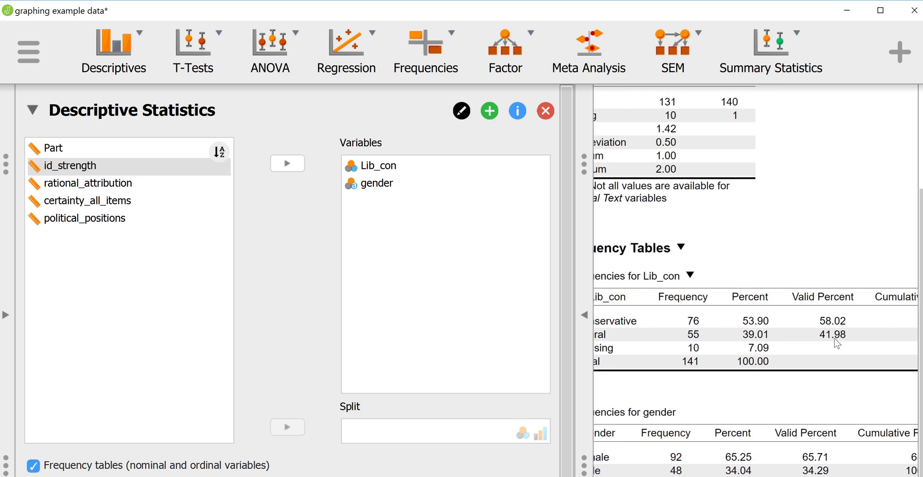
scroll(835, 339, right, 5)
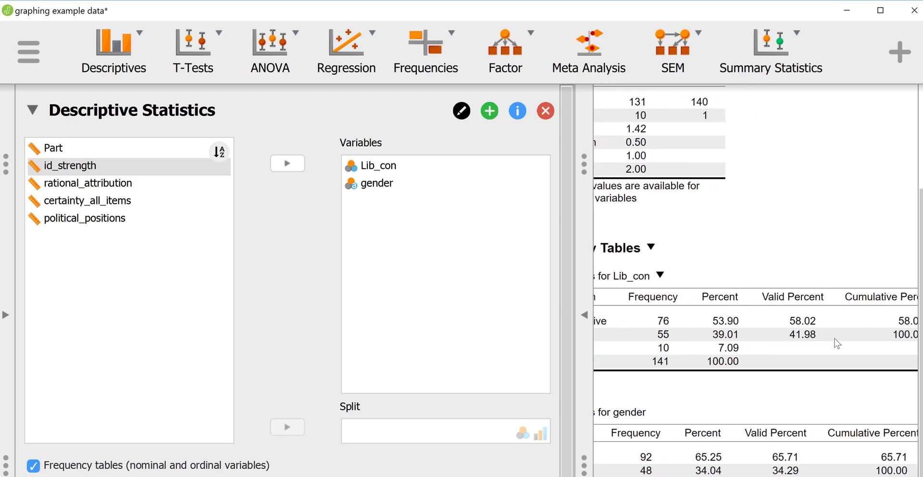
scroll(837, 343, right, 5)
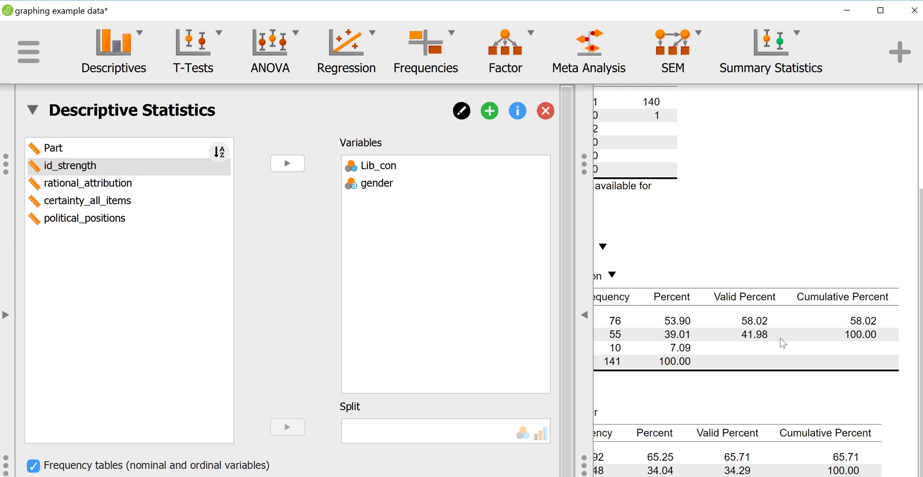
scroll(808, 320, left, 3)
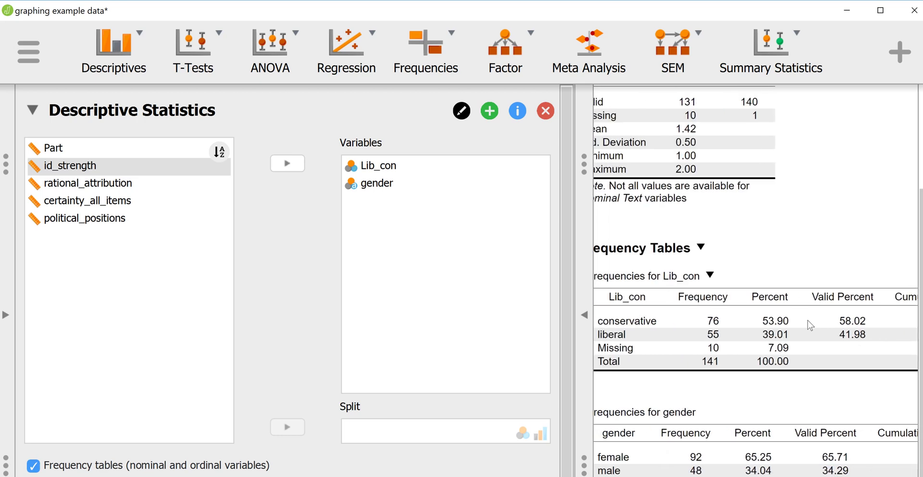
scroll(807, 320, left, 2)
scroll(811, 326, down, 1)
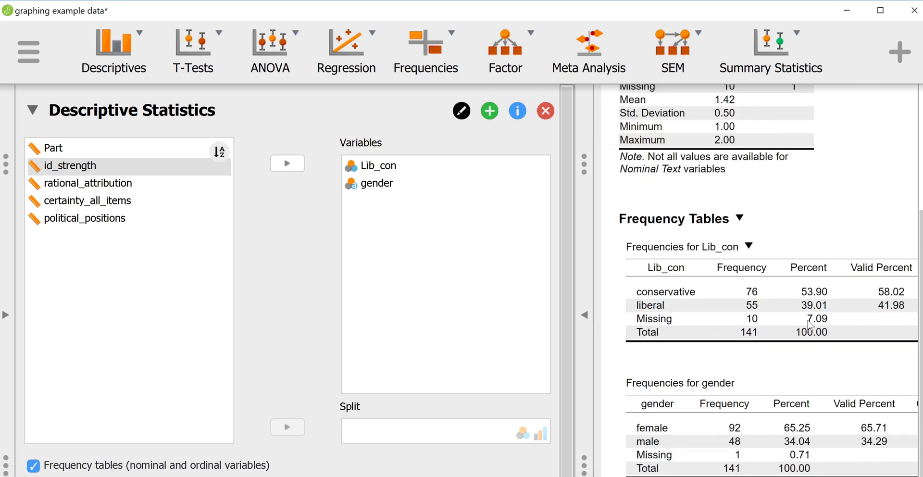
scroll(811, 326, right, 3)
scroll(803, 367, left, 3)
scroll(862, 433, right, 2)
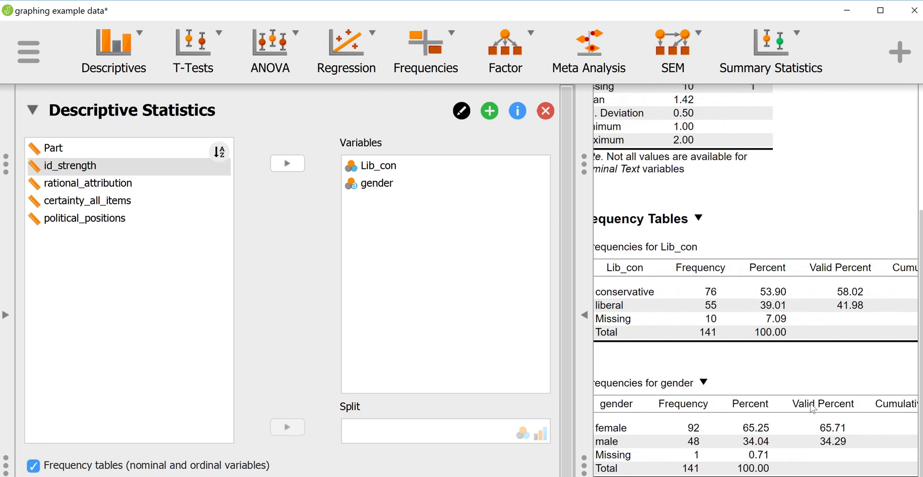
scroll(813, 408, right, 5)
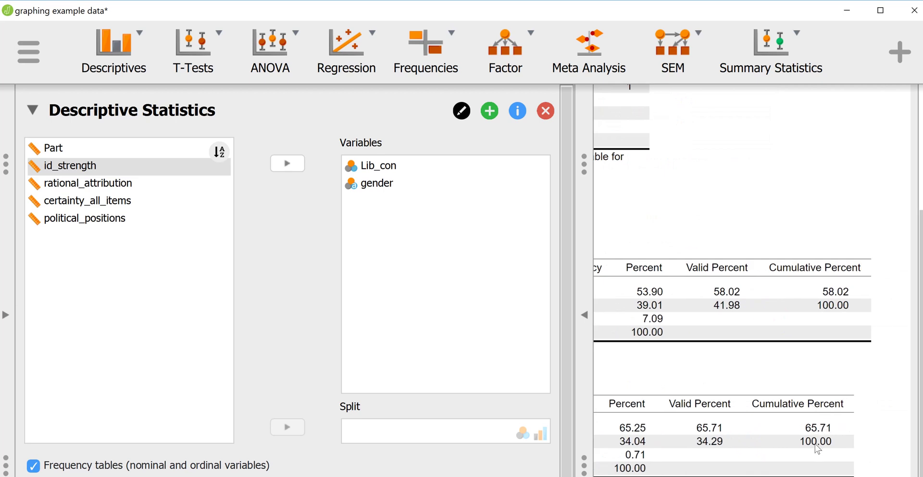
scroll(815, 443, left, 6)
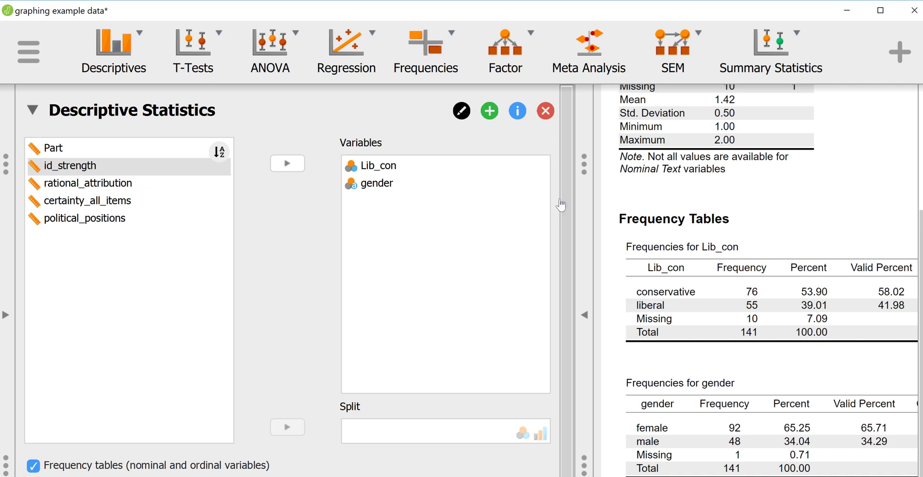
Remove Lib_con and gender from the analysis variables and turn off frequency tables.
click(379, 166)
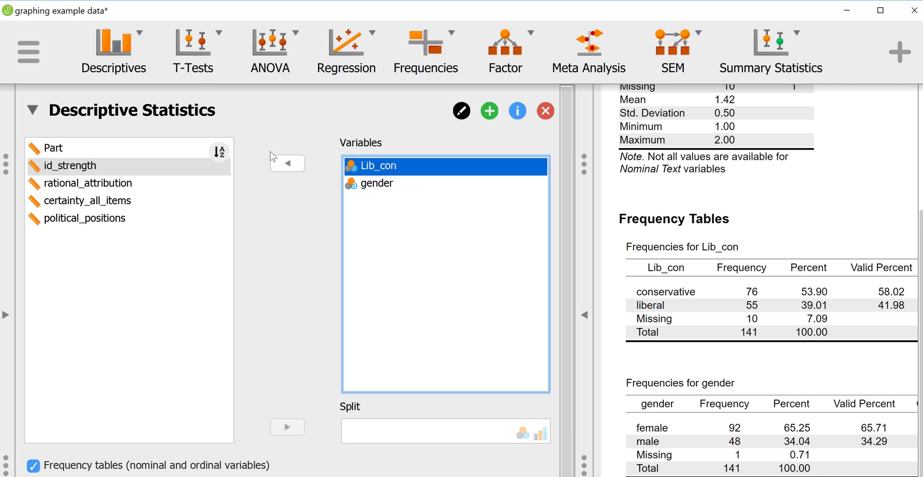
click(287, 163)
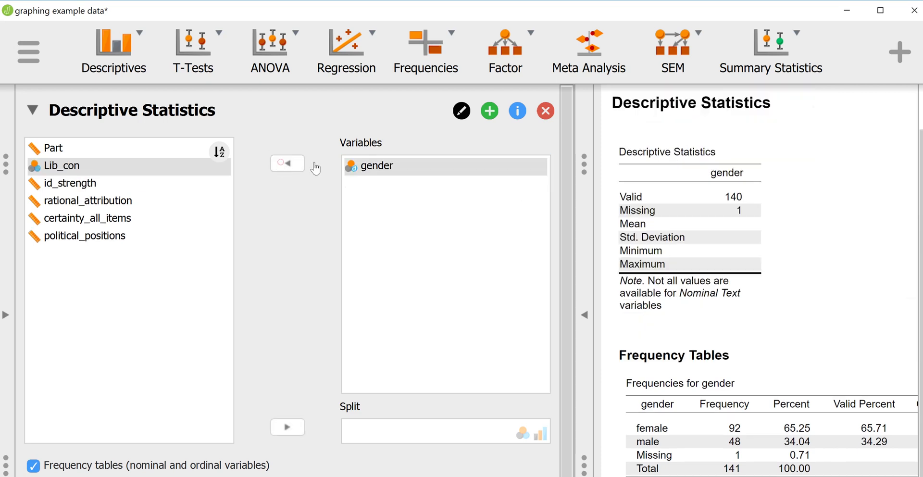
click(286, 164)
scroll(298, 253, down, 1)
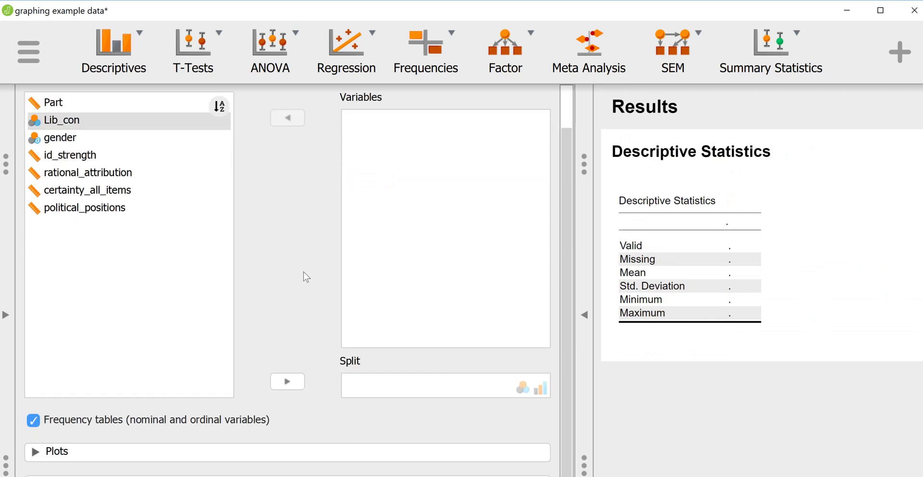
click(33, 420)
Expand the plot options of the Descriptive Statistics analysis and enable distribution plots.
click(115, 451)
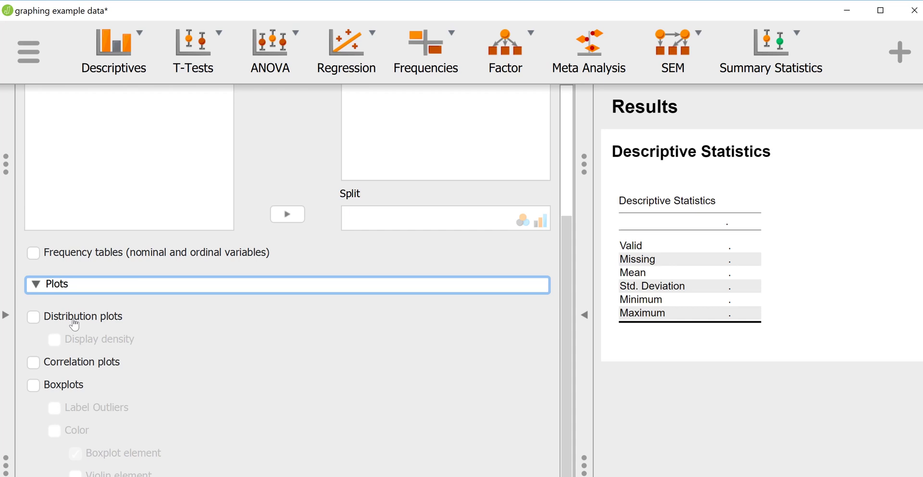
click(39, 323)
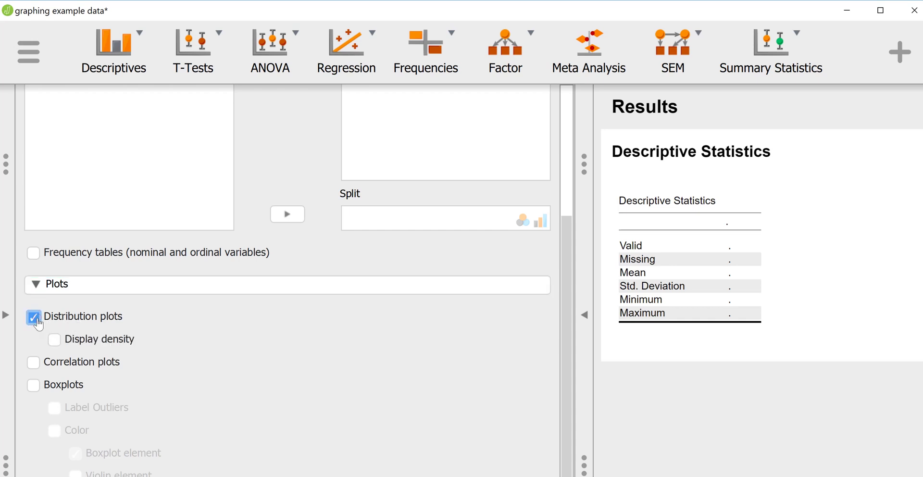
Add id_strength and rational_attribution to the variables of the Descriptive Statistics analysis.
scroll(82, 166, up, 5)
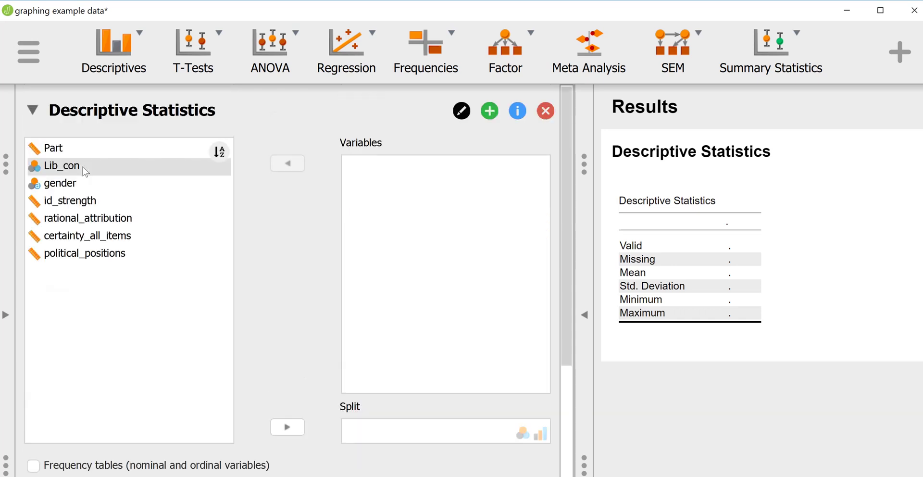
click(83, 202)
click(279, 165)
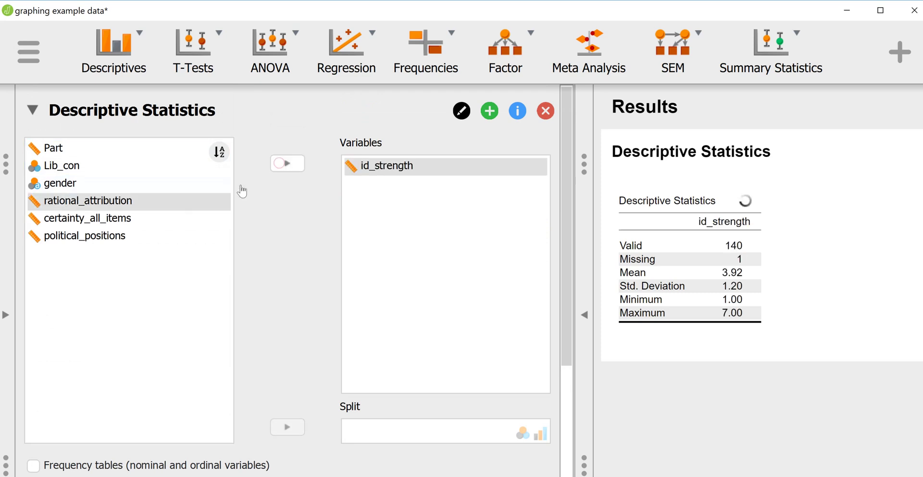
click(286, 164)
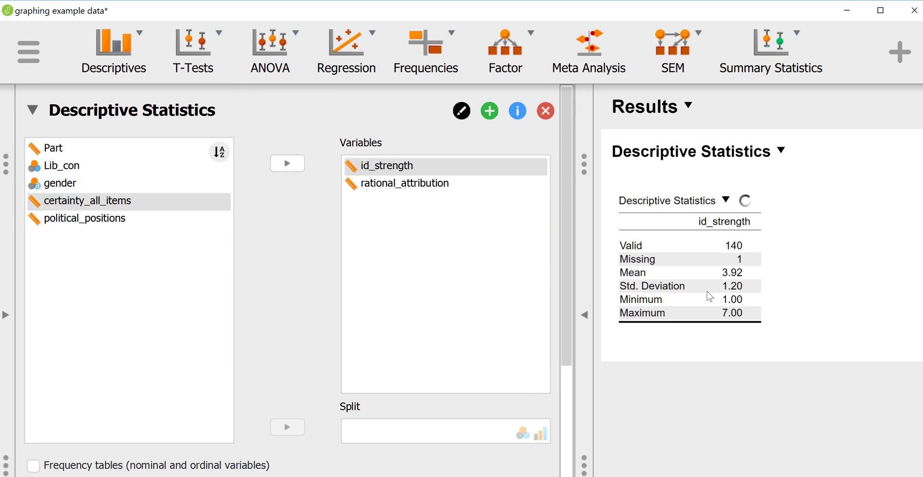
Examine the distribution plots for id_strength and rational_attribution with the results view enlarged.
scroll(709, 294, down, 3)
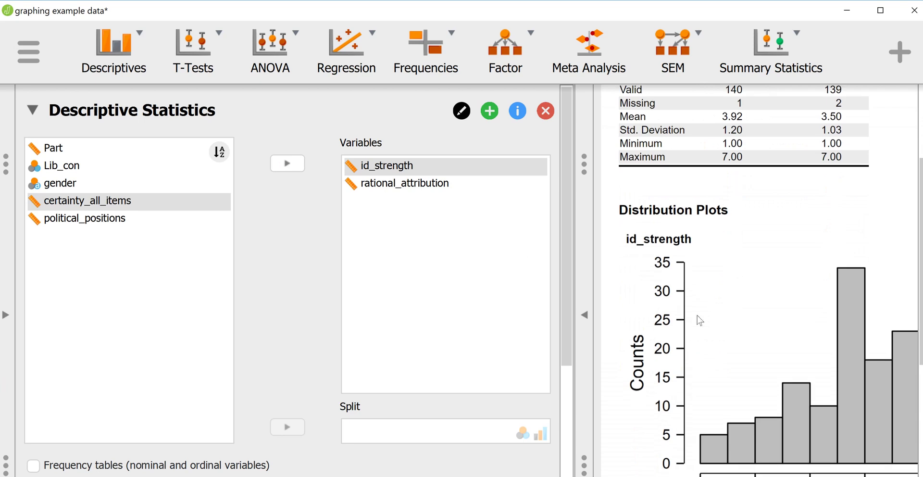
click(585, 316)
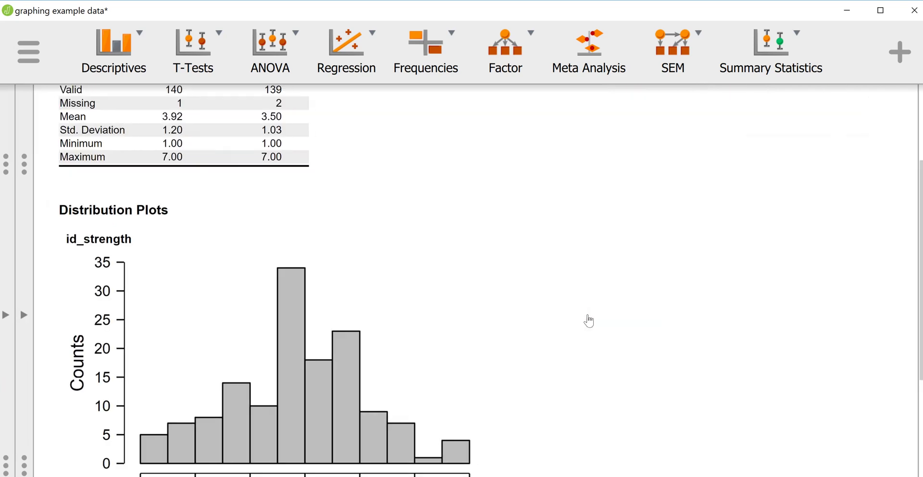
scroll(589, 320, down, 1)
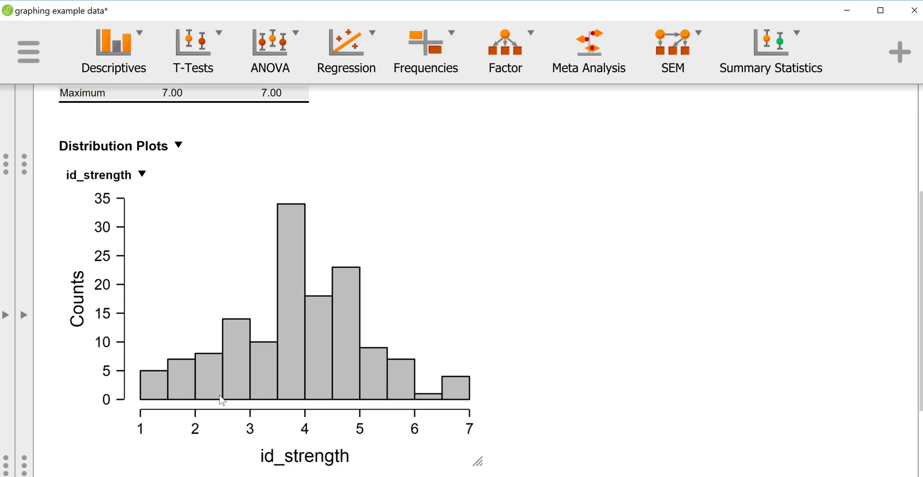
scroll(386, 332, down, 2)
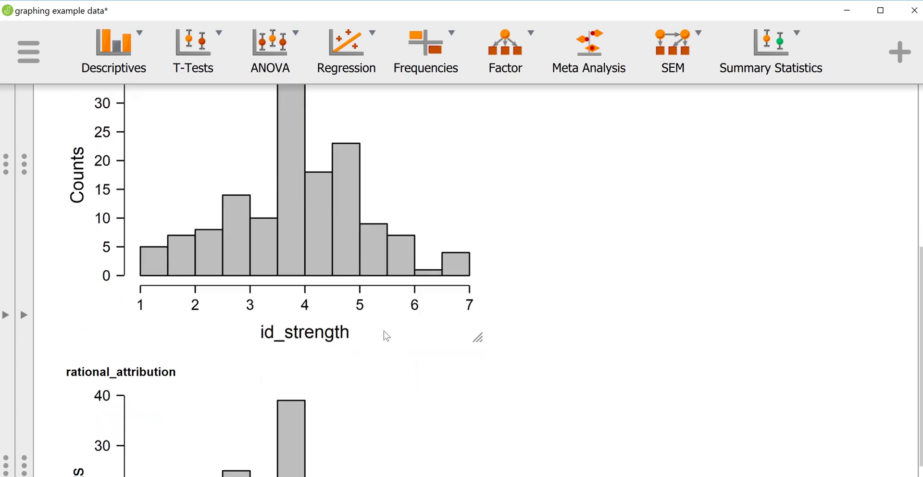
scroll(386, 335, down, 2)
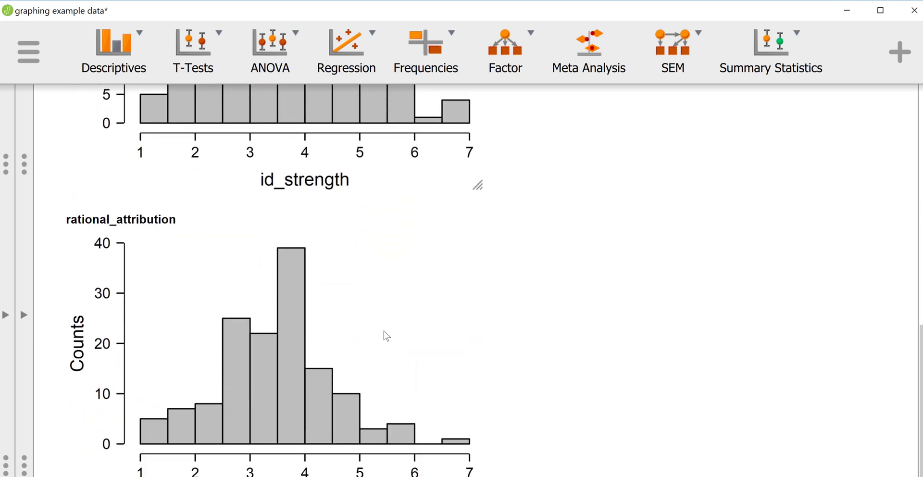
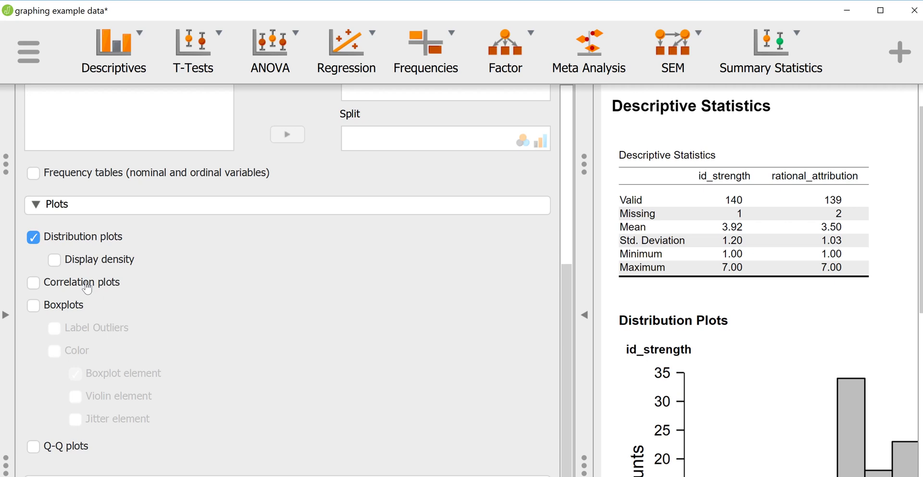
Enable correlation plots and view the scatterplot of id_strength and rational_attribution in the enlarged results.
click(87, 289)
click(583, 321)
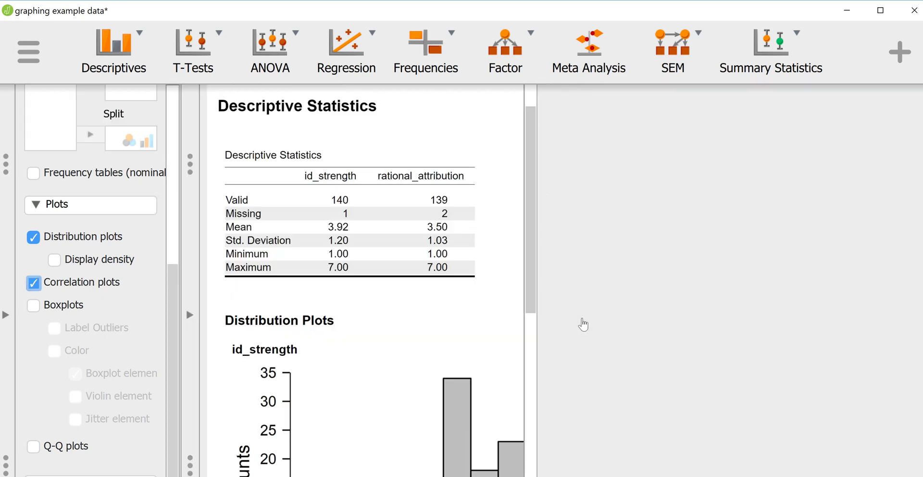
scroll(583, 323, down, 9)
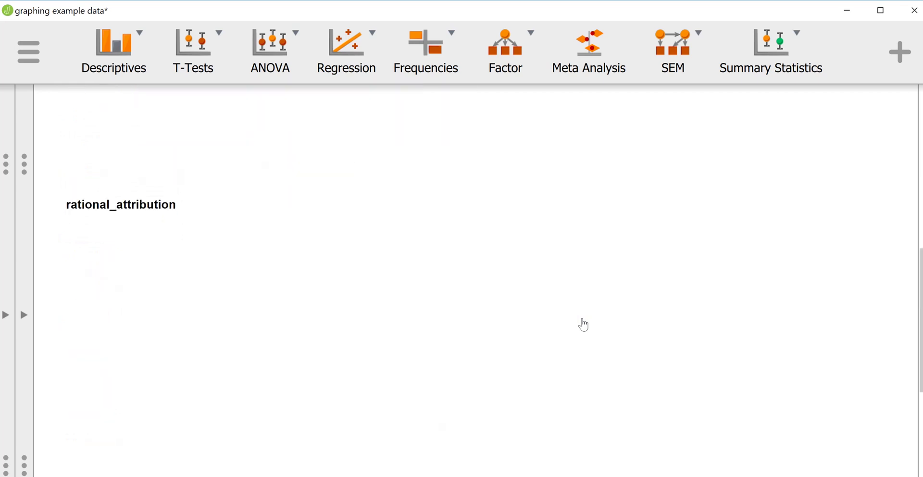
scroll(583, 325, down, 8)
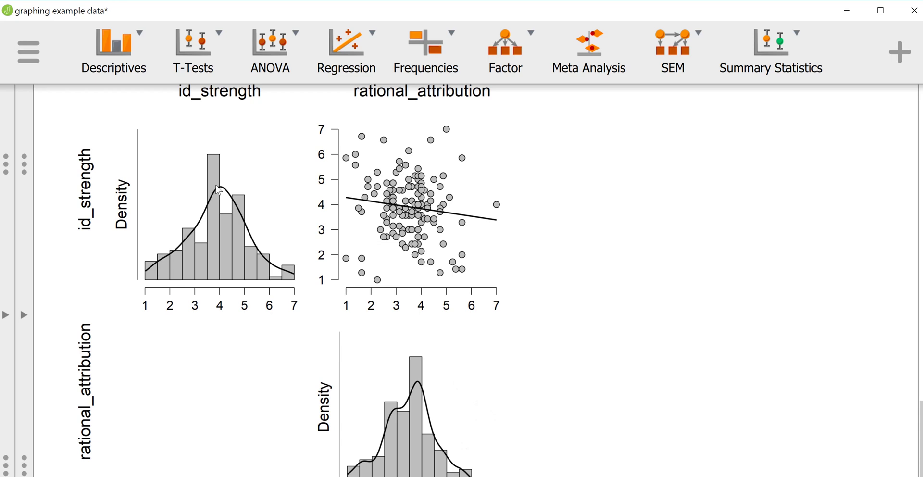
Bring back the analysis options and turn off both correlation plots and distribution plots.
click(24, 315)
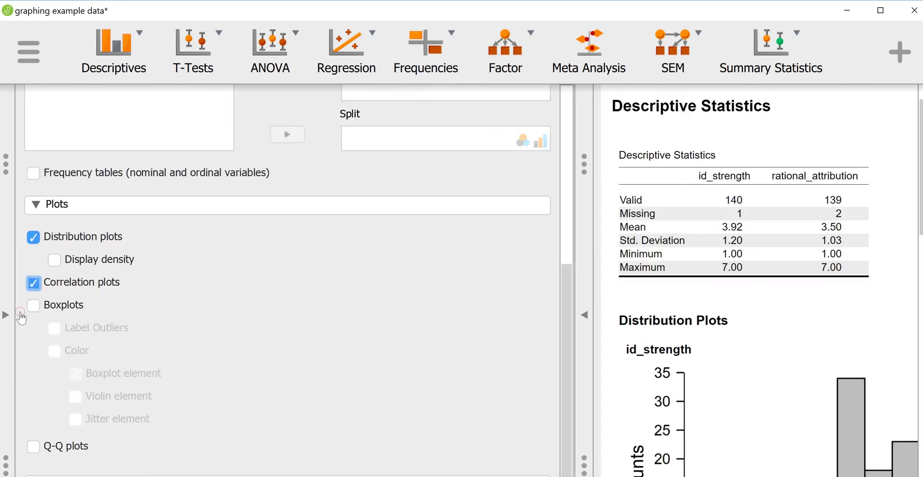
click(40, 286)
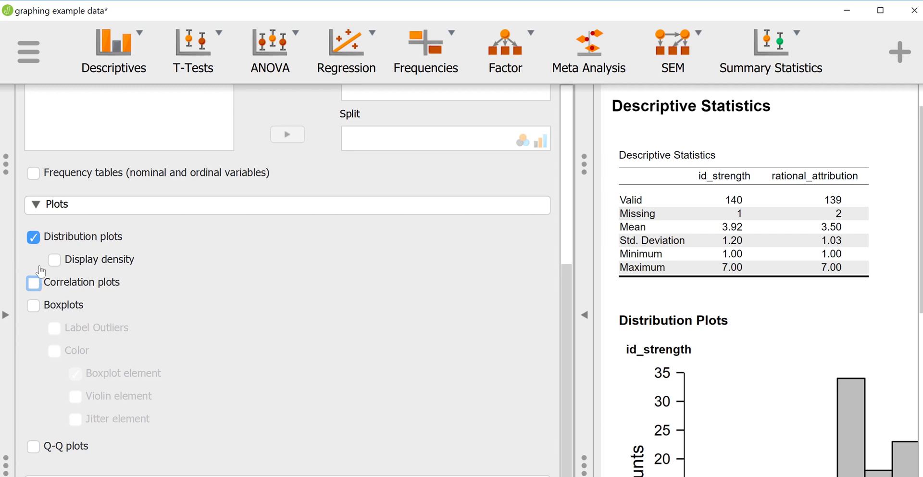
click(36, 241)
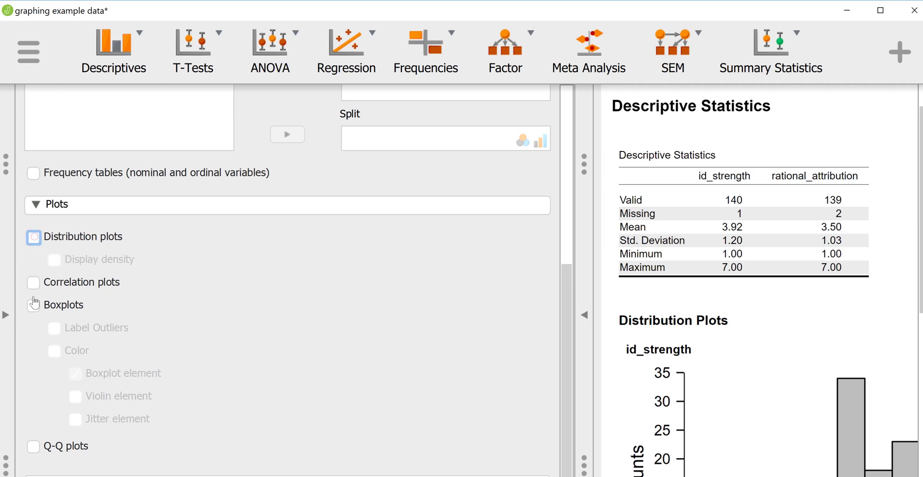
Enable boxplots with labelled outliers and view them for id_strength and rational_attribution.
click(35, 310)
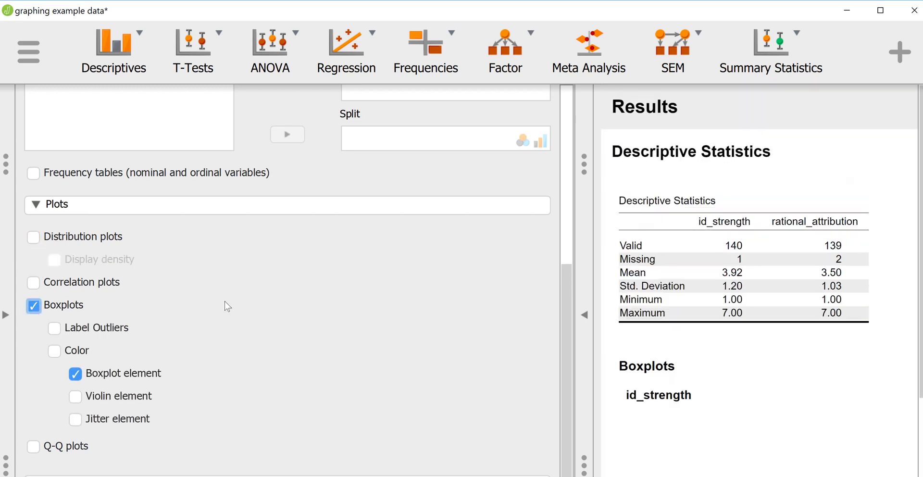
scroll(676, 307, down, 4)
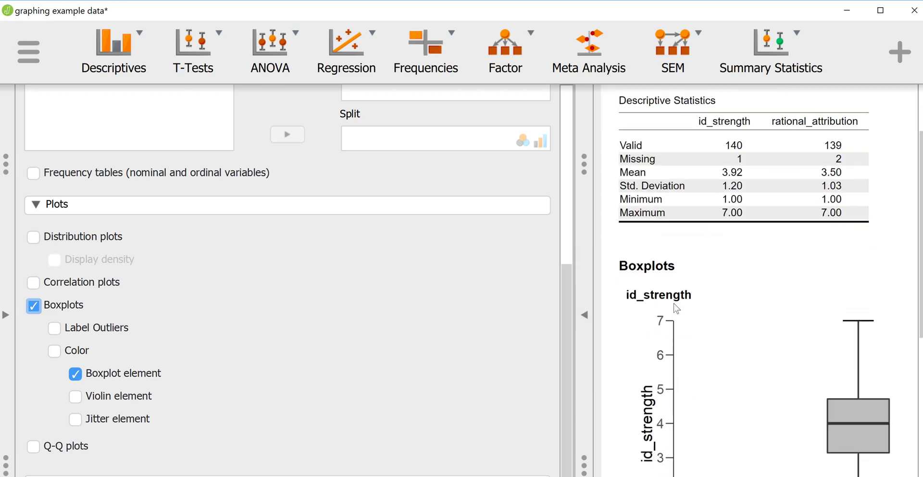
scroll(677, 309, down, 1)
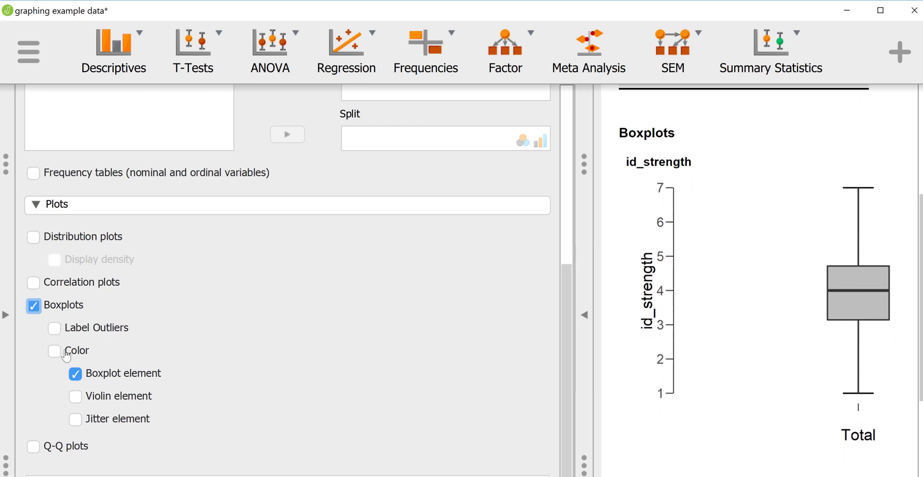
click(55, 329)
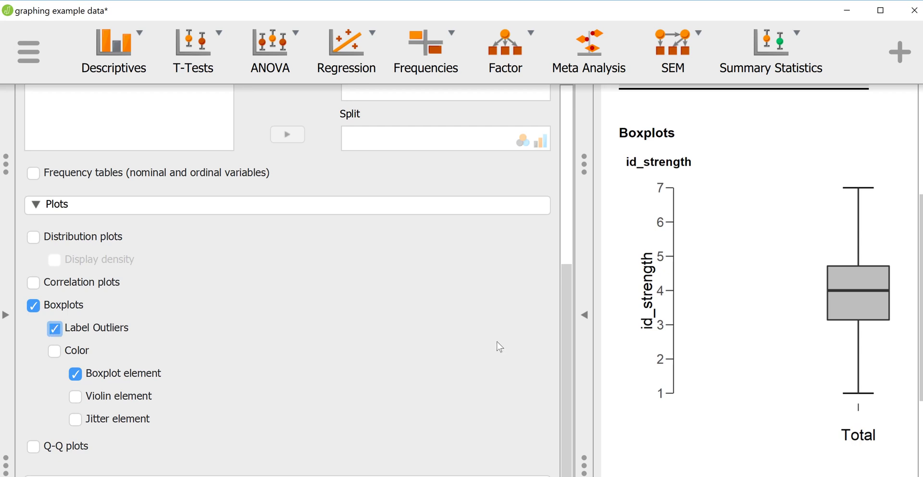
scroll(760, 373, down, 6)
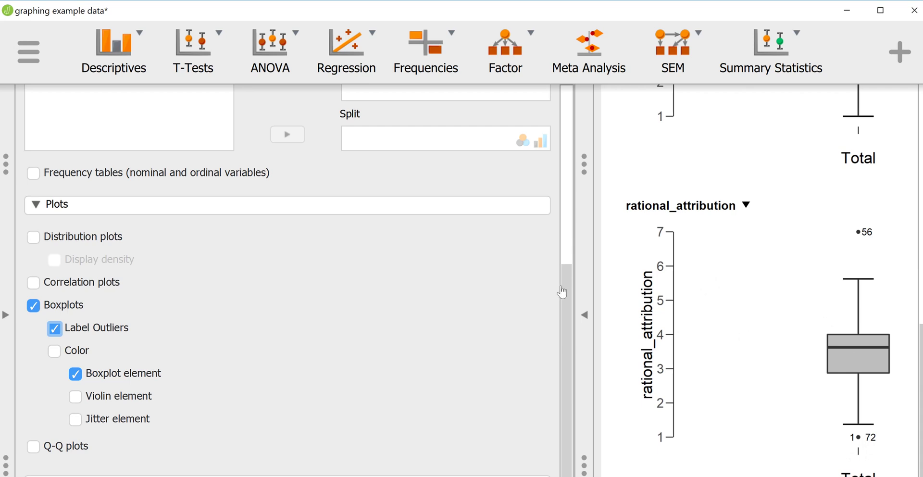
Turn off the boxplot element in the boxplot options.
click(143, 370)
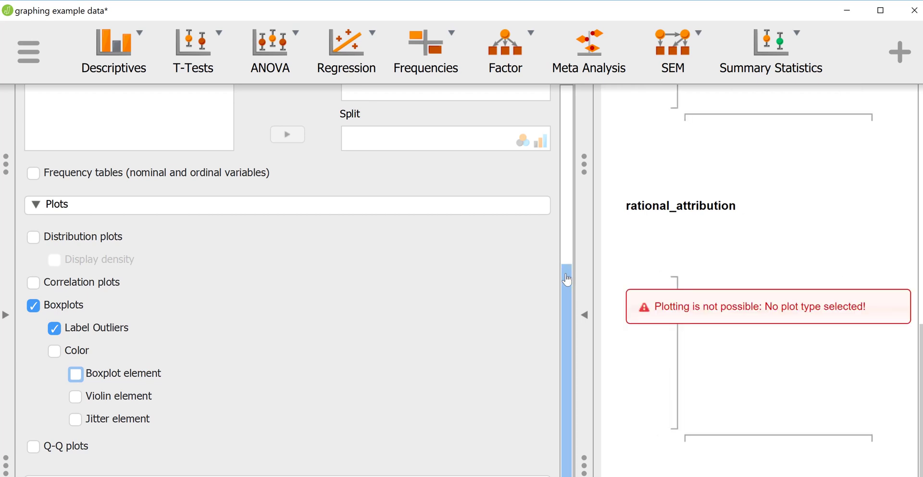
scroll(567, 305, up, 3)
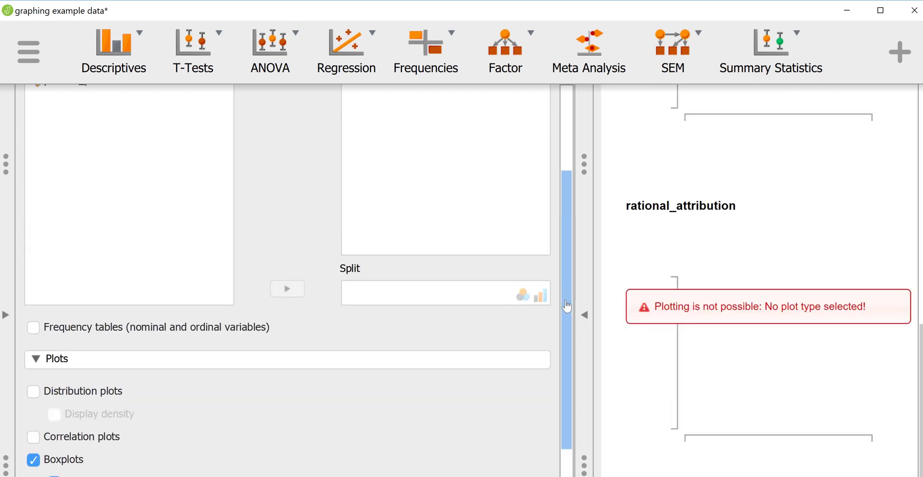
scroll(567, 305, down, 3)
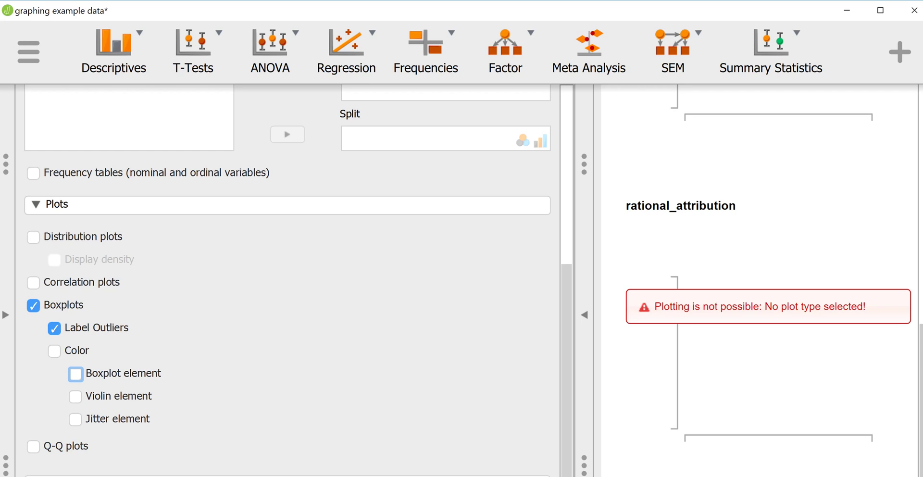
Expand the statistics options and add IQR, variance and range as dispersion measures.
scroll(204, 370, down, 5)
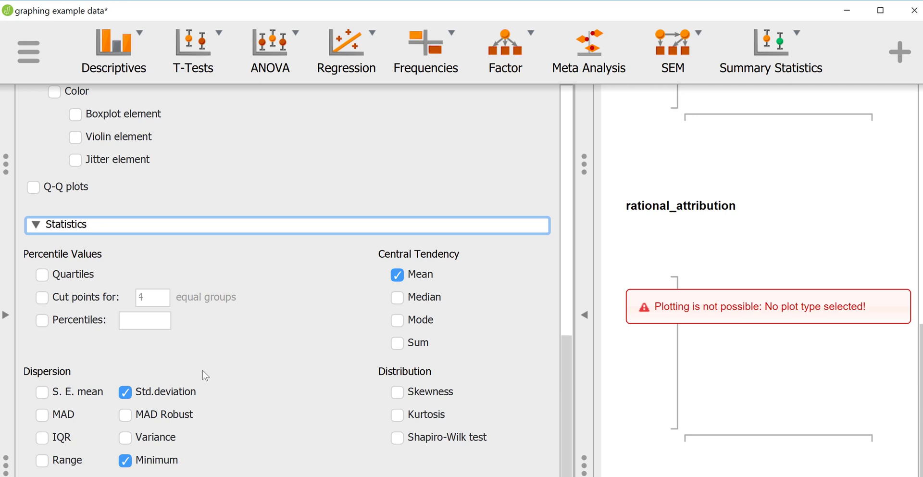
click(42, 439)
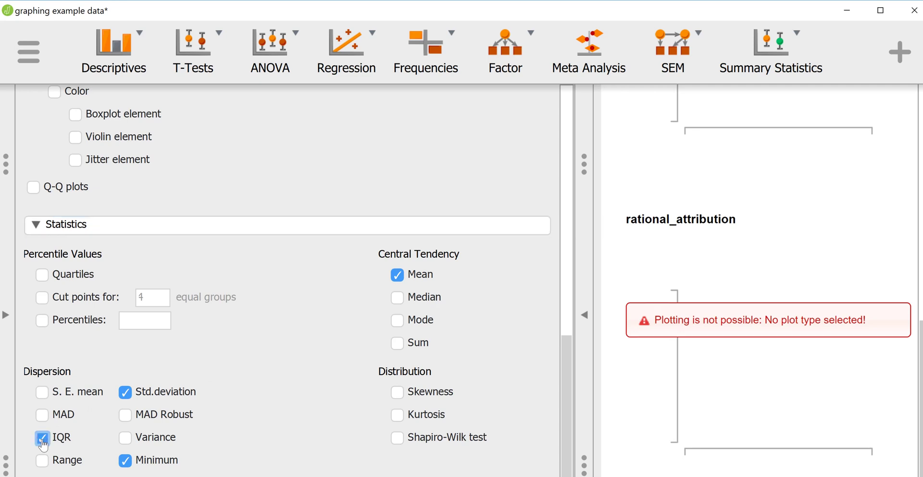
click(124, 438)
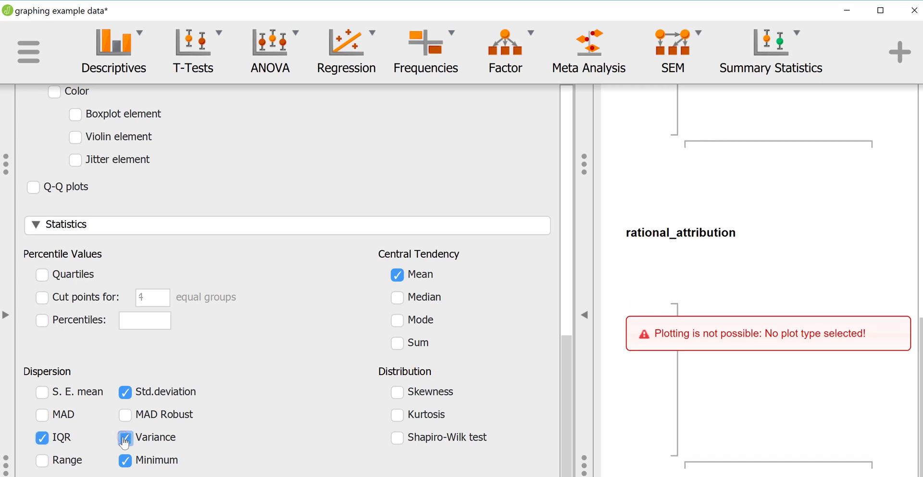
click(42, 461)
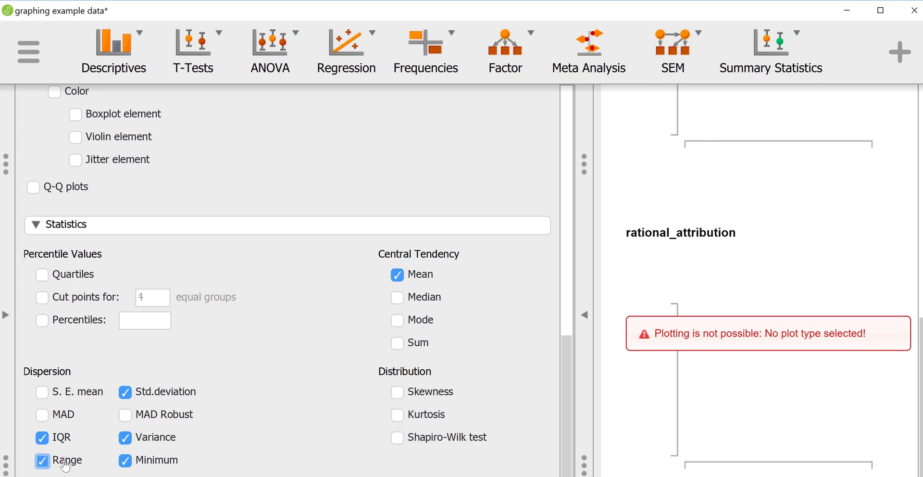
Add the median, the mode and the Shapiro-Wilk test to the reported statistics.
click(397, 298)
click(399, 321)
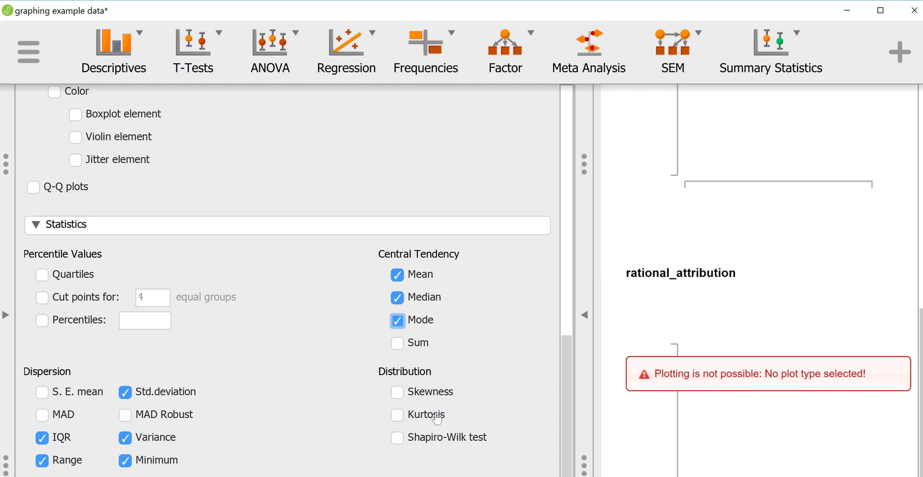
click(435, 437)
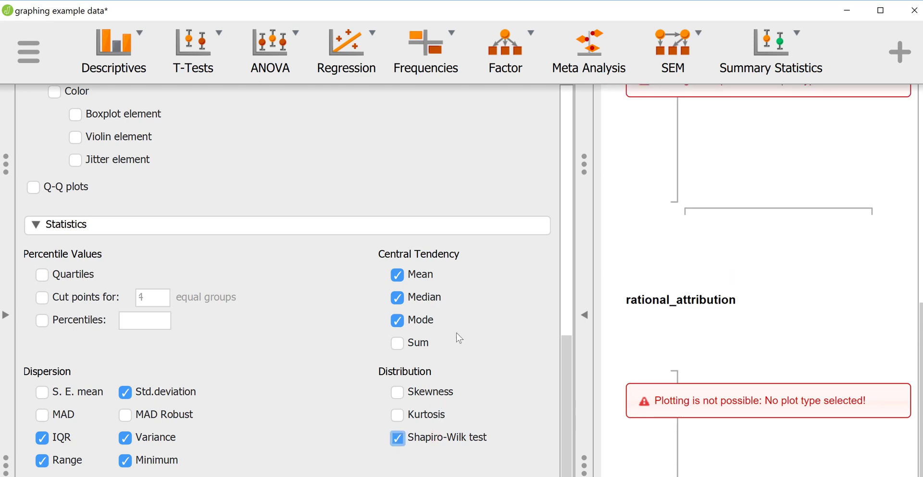
Examine the expanded Descriptive Statistics table, including the Shapiro-Wilk p-values, and return to the analysis variables.
scroll(769, 374, up, 10)
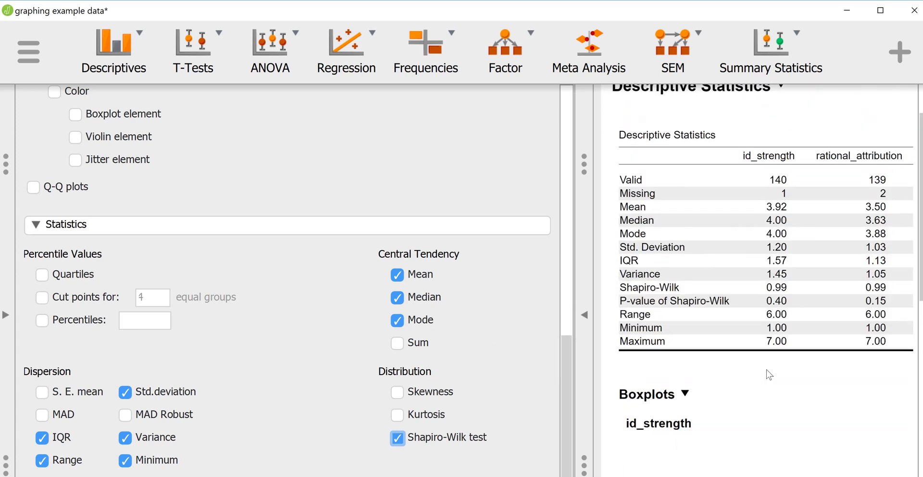
scroll(767, 371, up, 2)
scroll(770, 374, right, 1)
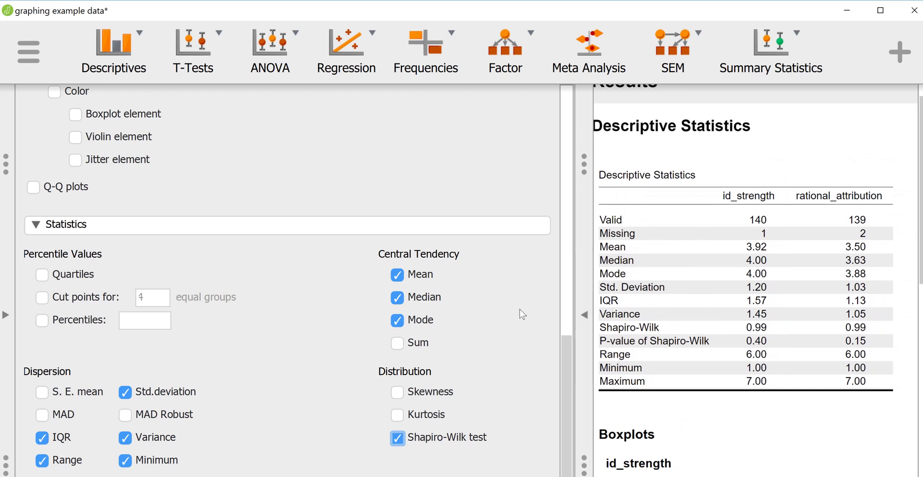
scroll(671, 332, left, 1)
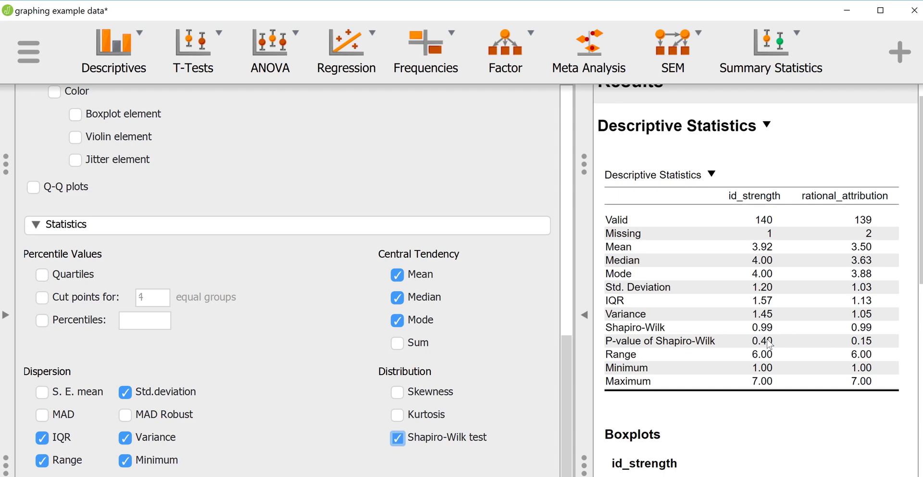
scroll(770, 342, down, 1)
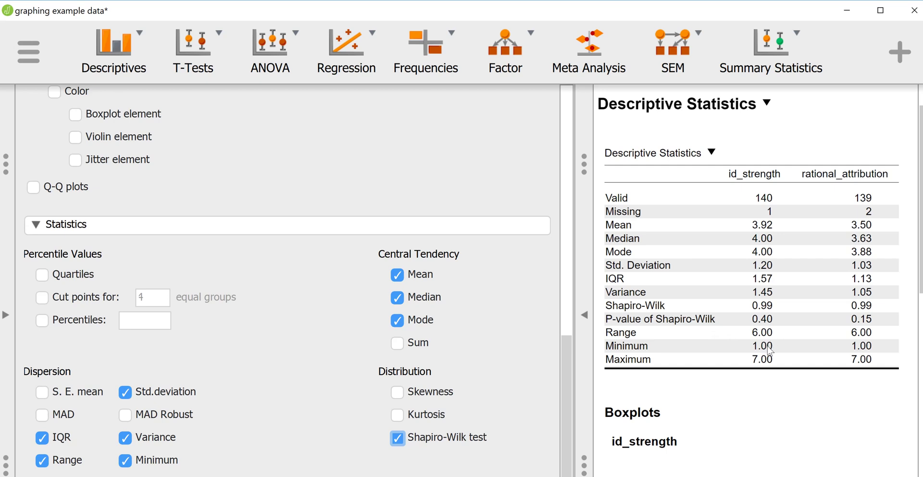
scroll(818, 345, up, 1)
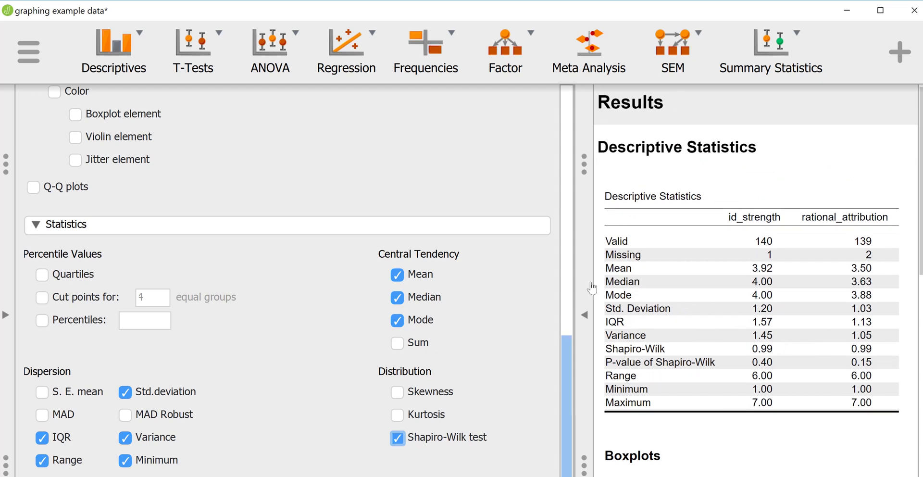
scroll(521, 333, up, 10)
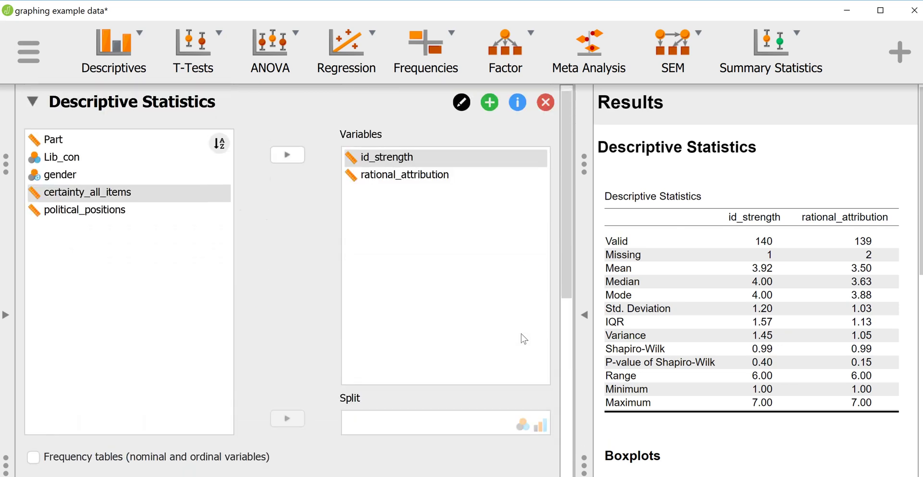
Split the descriptive statistics for id_strength and rational_attribution by the Lib_con variable.
scroll(521, 333, down, 10)
scroll(521, 333, up, 9)
scroll(521, 334, up, 2)
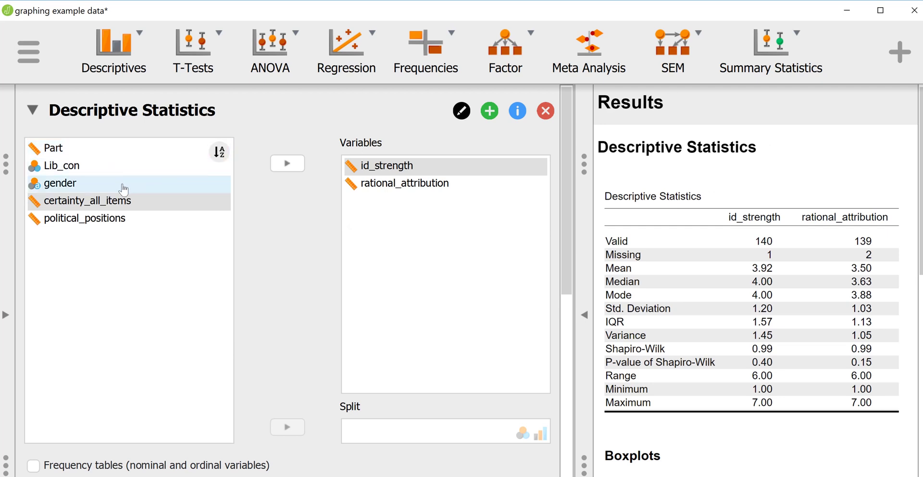
click(98, 170)
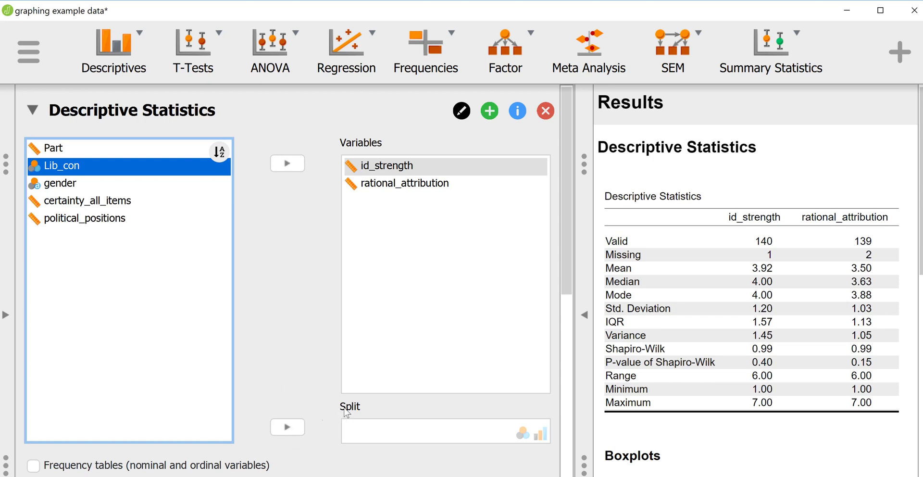
click(287, 432)
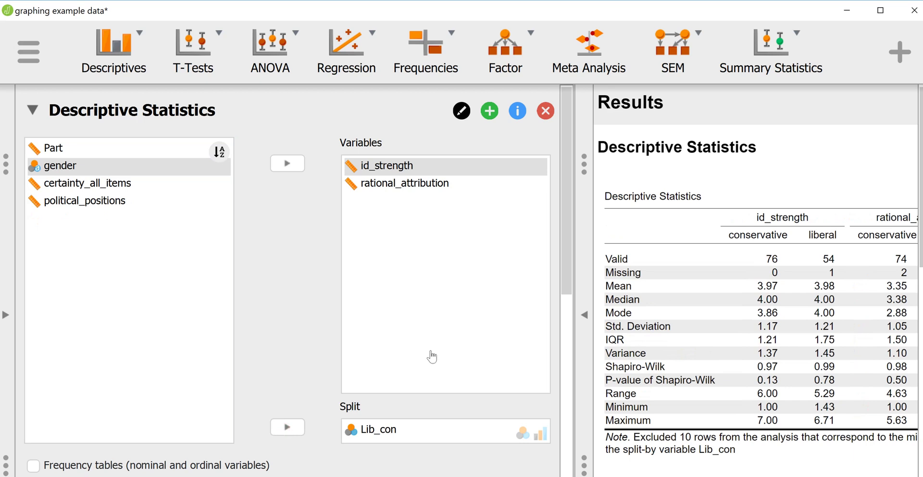
Compare the conservative and liberal columns for id_strength and rational_attribution across the full width of the Descriptive Statistics table.
scroll(737, 280, right, 3)
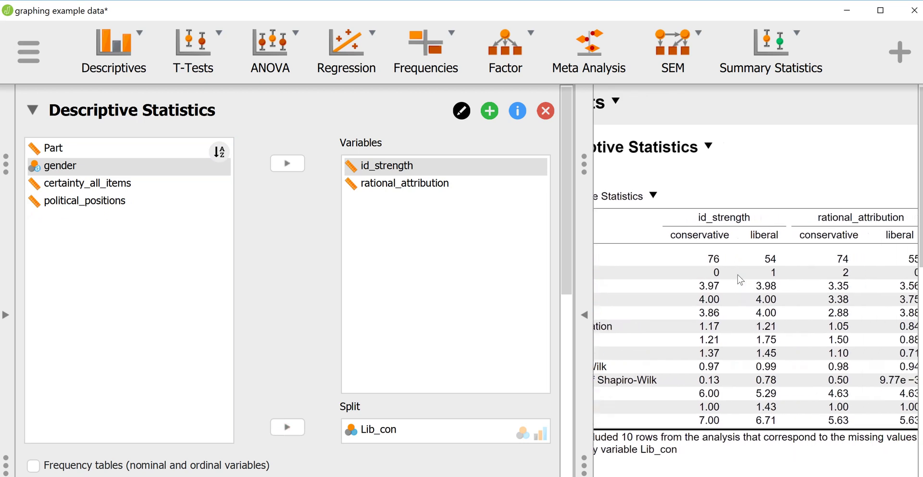
scroll(737, 275, right, 1)
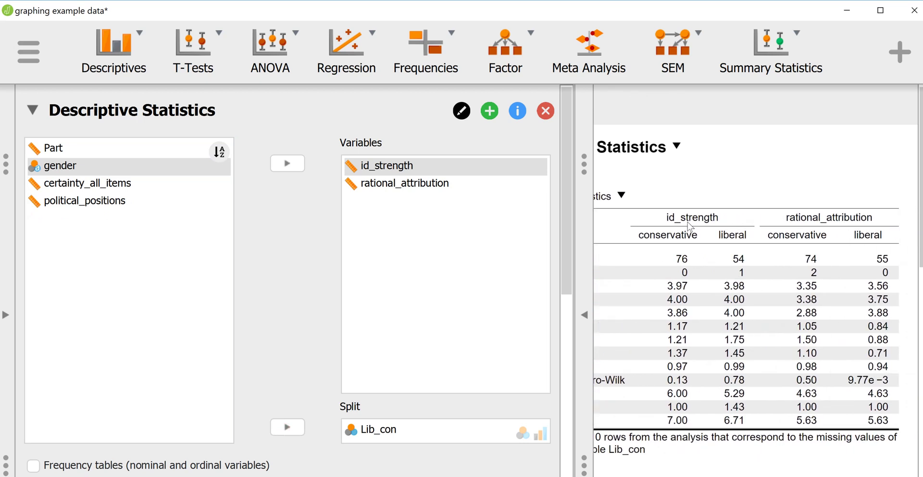
scroll(671, 329, left, 2)
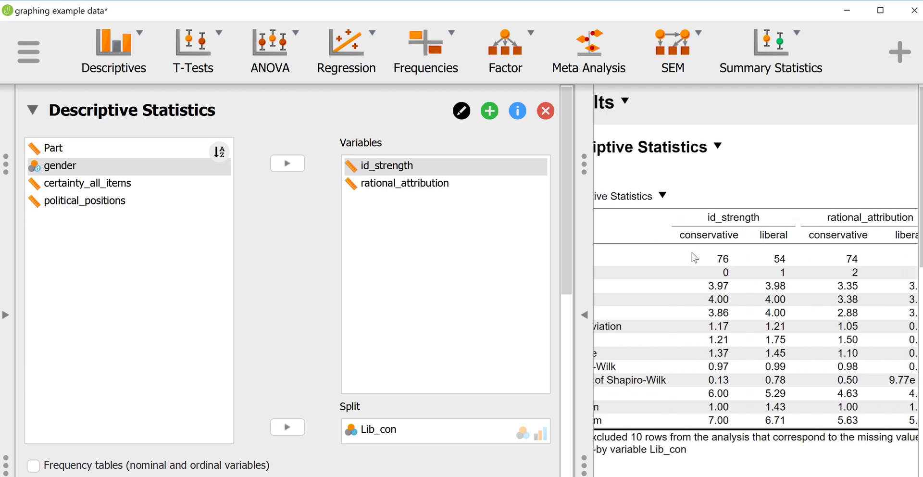
scroll(687, 286, left, 1)
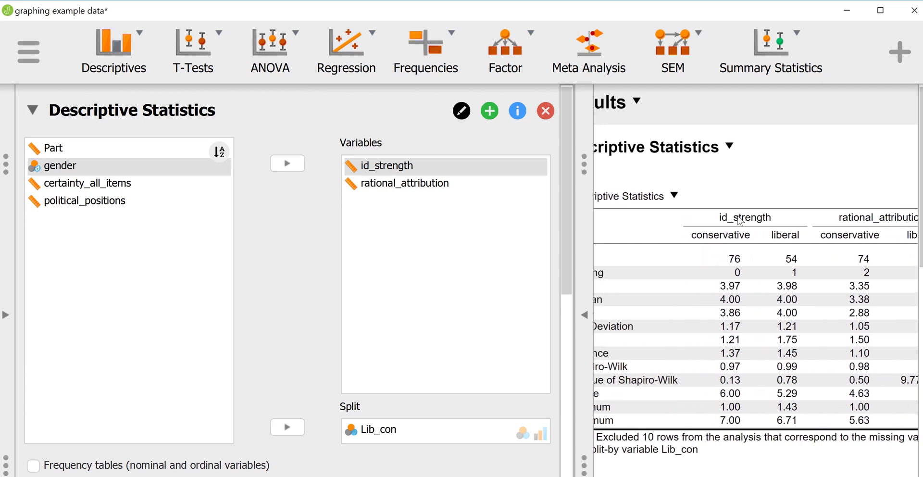
scroll(747, 376, left, 2)
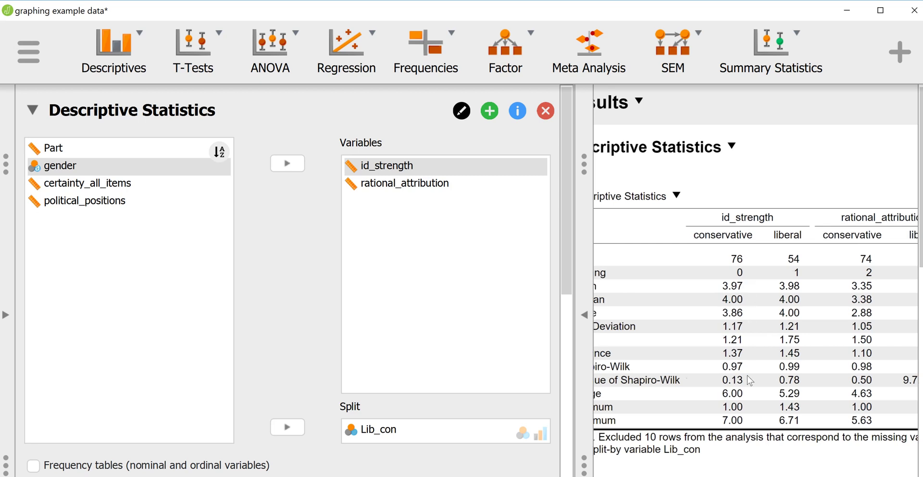
scroll(775, 352, right, 10)
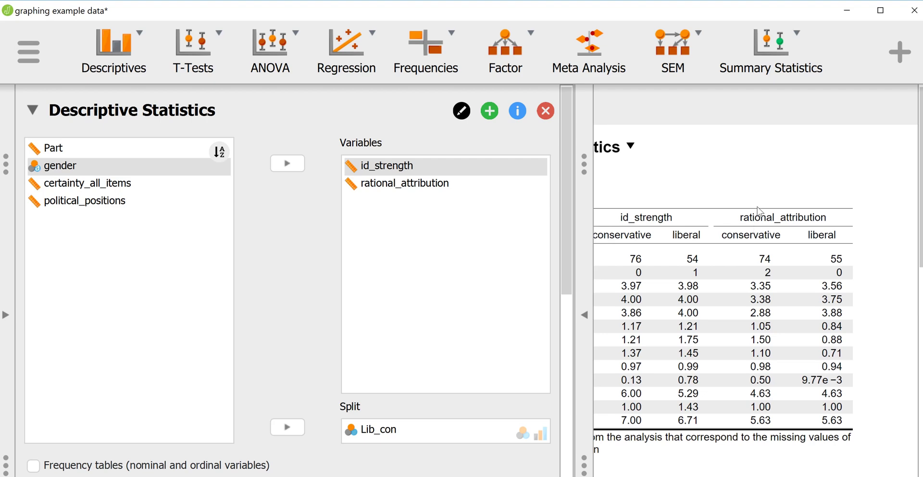
scroll(823, 402, left, 10)
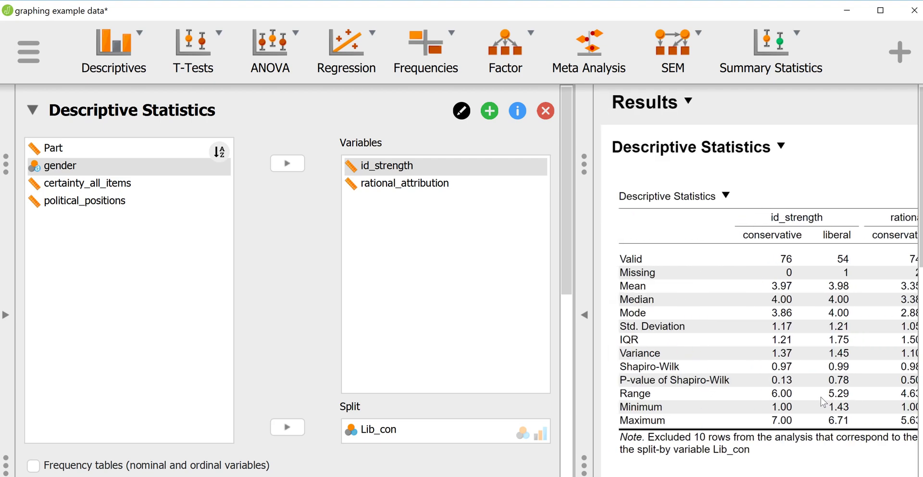
Add distribution plots to the split descriptive analysis.
scroll(389, 365, down, 15)
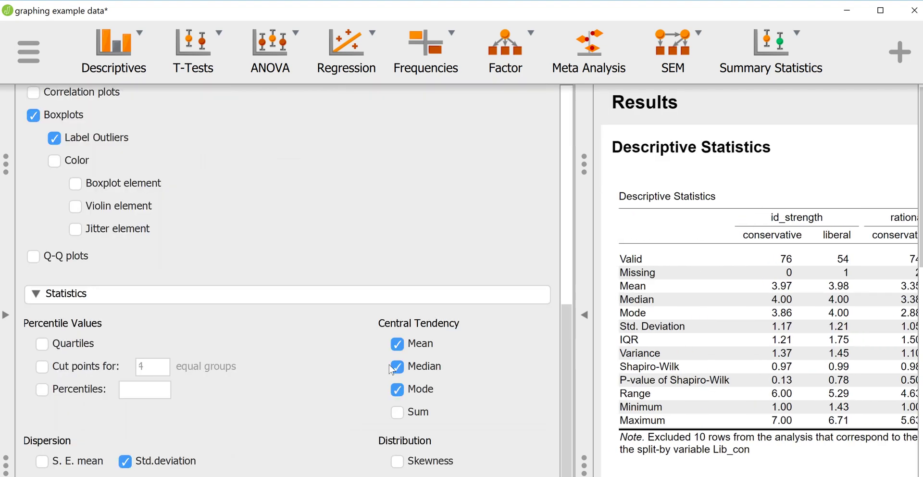
scroll(388, 365, up, 5)
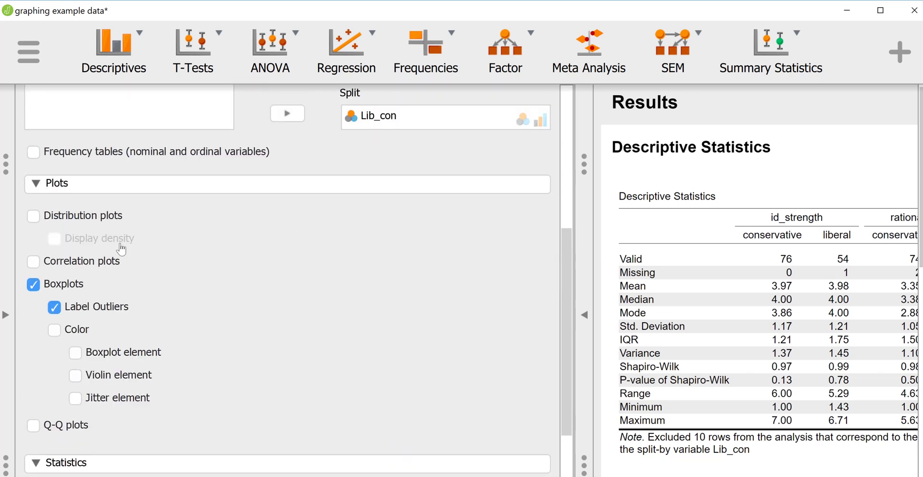
click(38, 222)
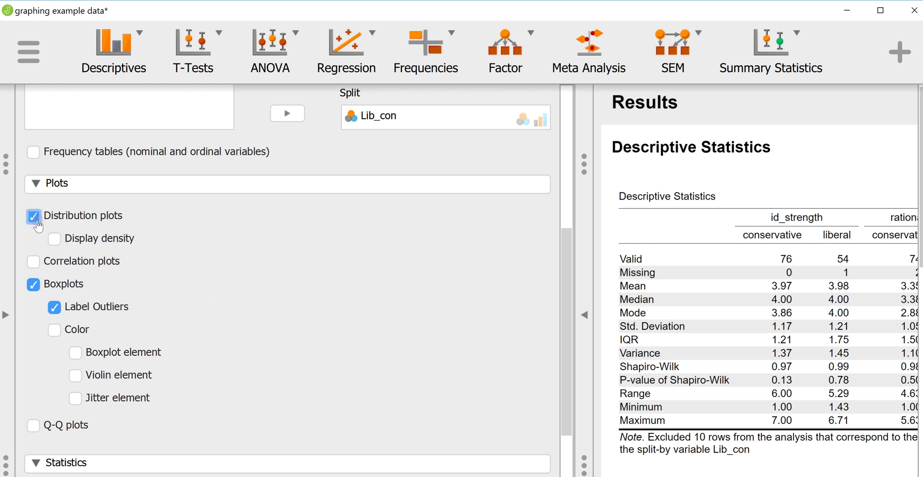
Examine the id_strength histograms for conservatives and liberals with the results enlarged, and bring the analysis options back into view.
scroll(691, 313, down, 3)
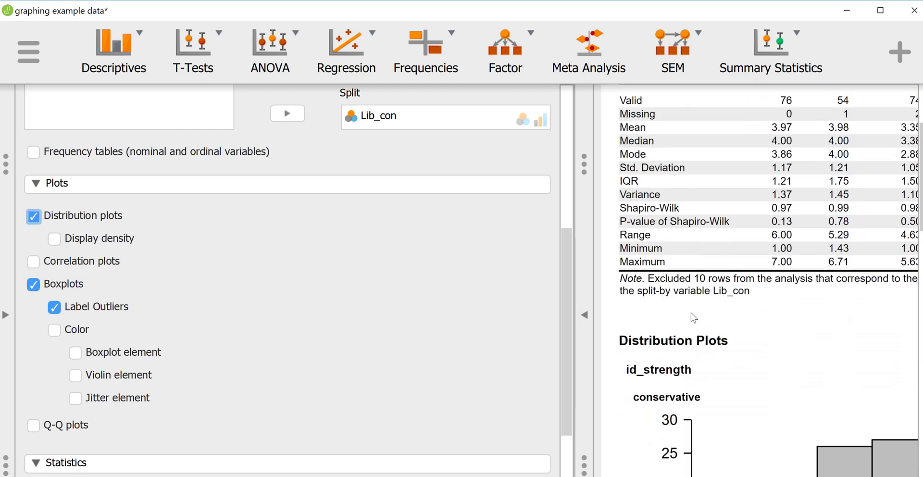
scroll(692, 317, down, 4)
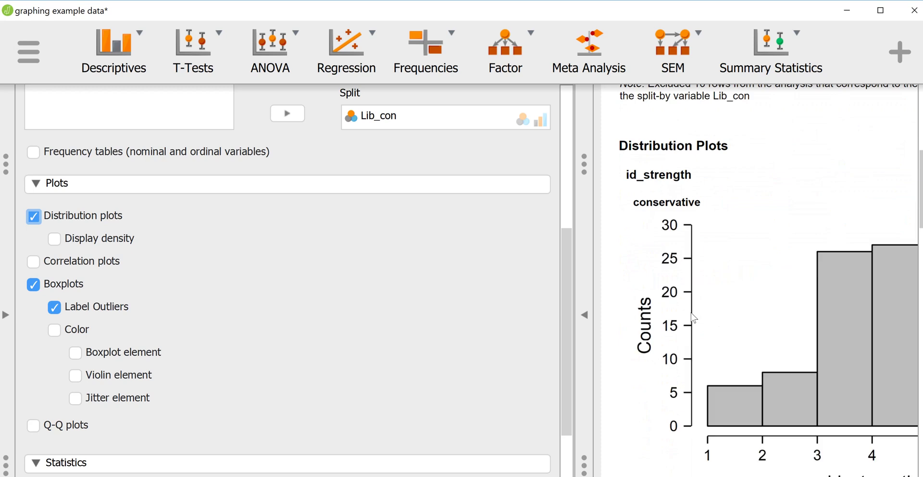
click(584, 316)
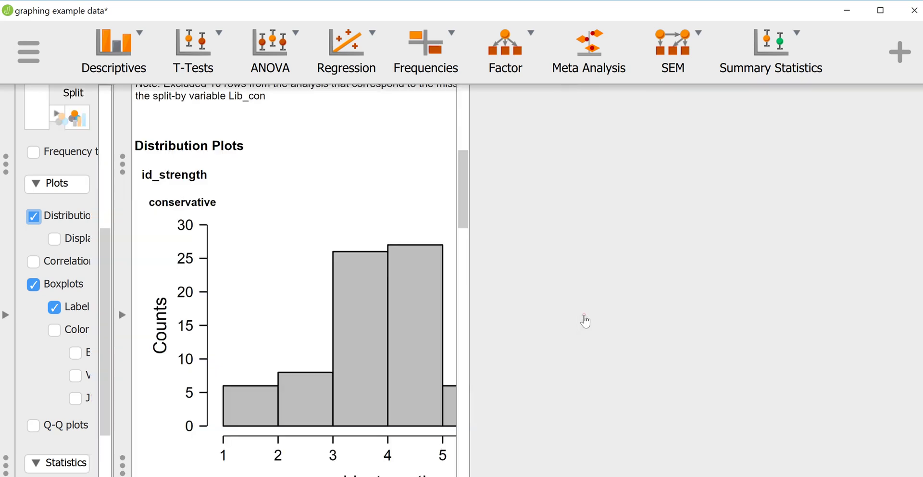
scroll(568, 366, down, 2)
scroll(568, 363, down, 5)
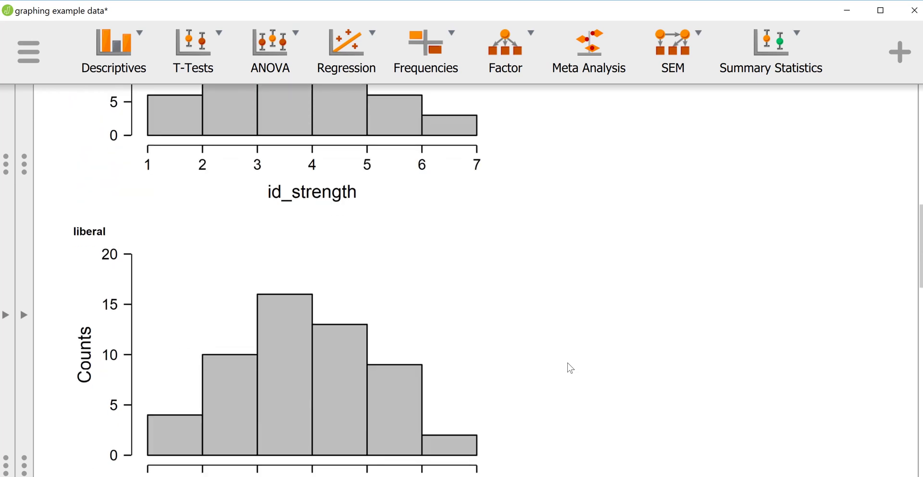
scroll(570, 369, down, 1)
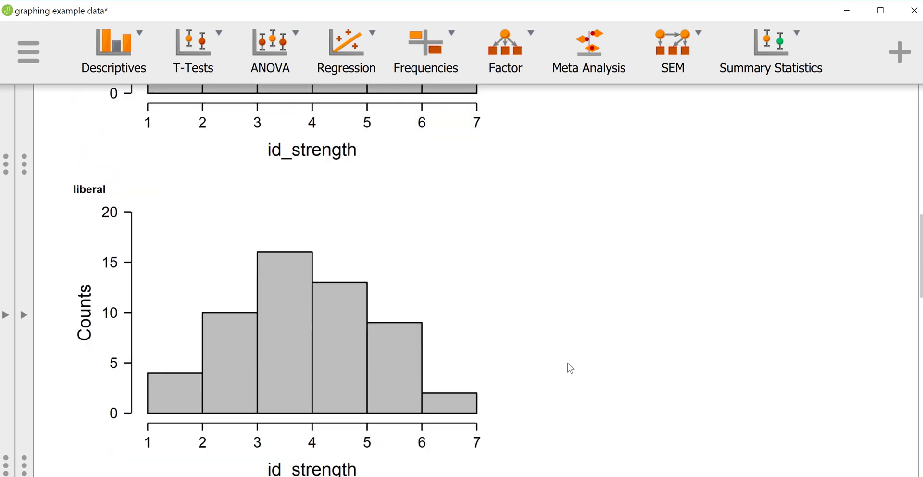
click(25, 317)
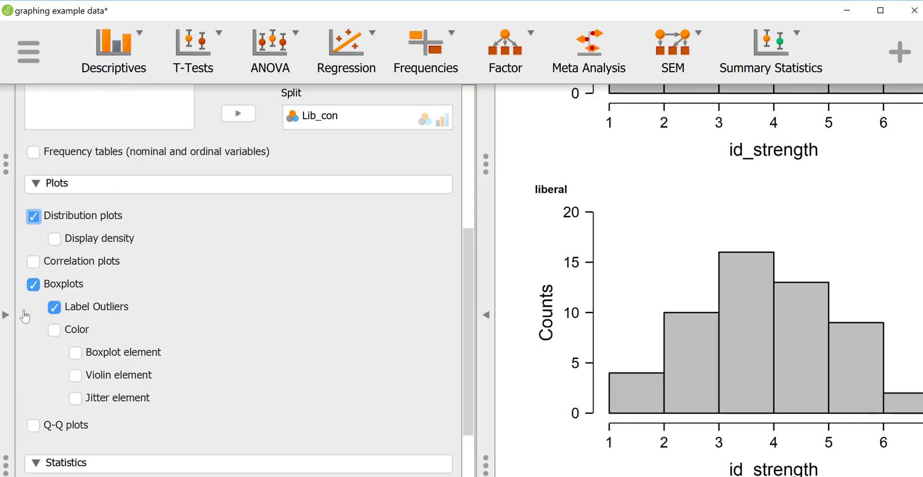
Review the complete split Descriptive Statistics table with its excluded-rows note, and look over the chosen plot and statistics options.
scroll(353, 340, up, 6)
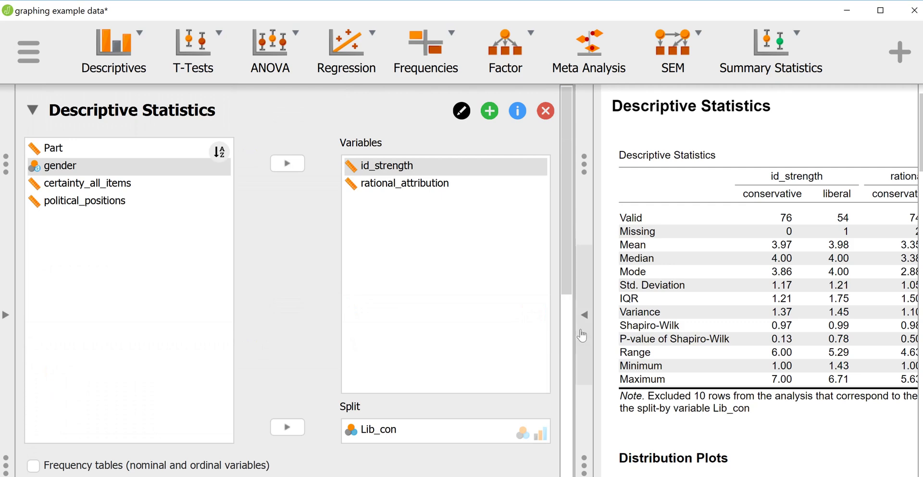
scroll(614, 338, down, 3)
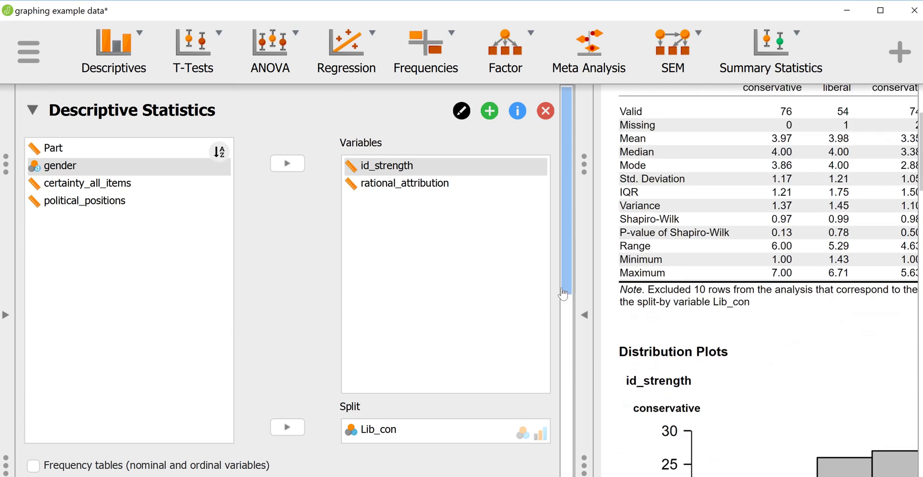
scroll(567, 274, down, 1)
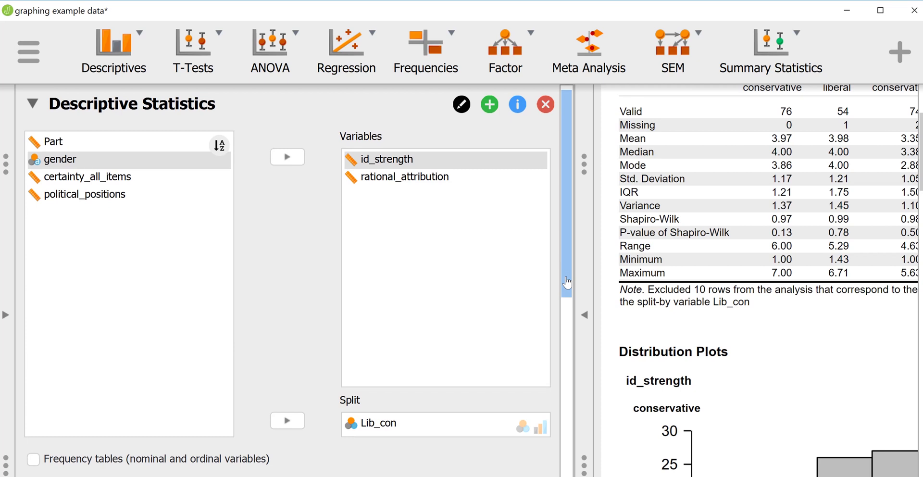
scroll(568, 283, up, 1)
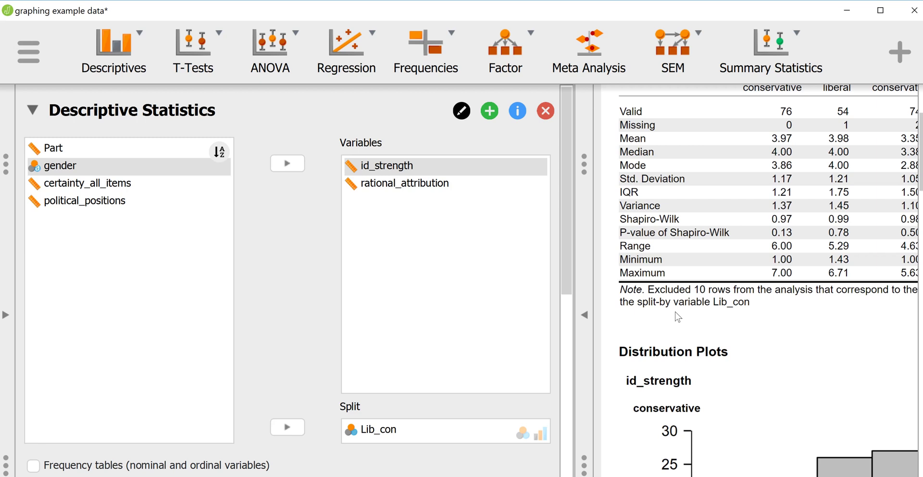
click(586, 317)
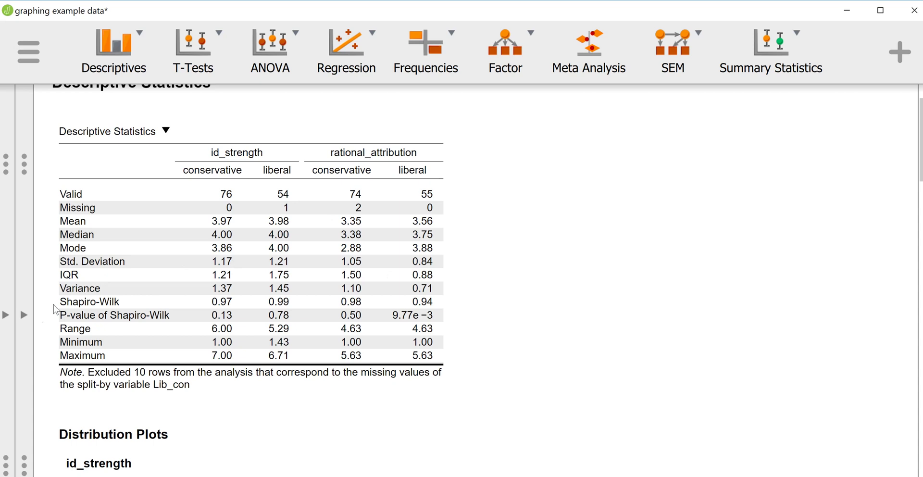
click(31, 328)
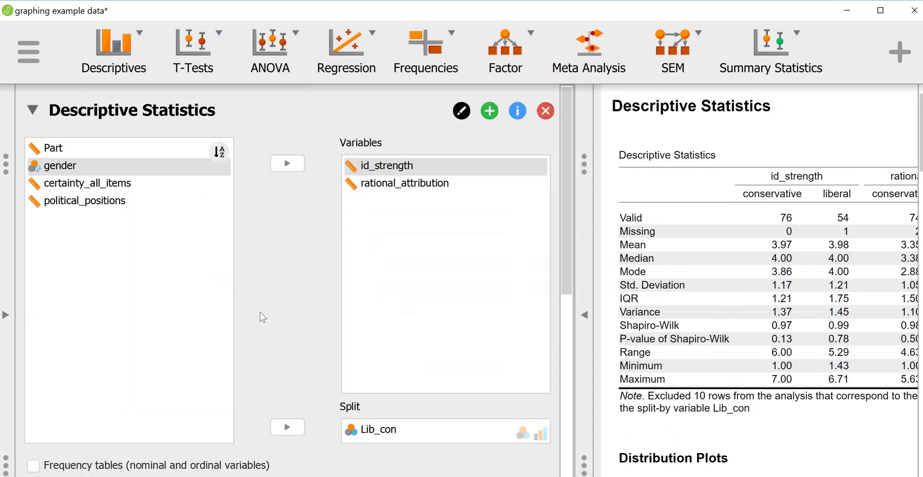
scroll(331, 322, down, 1)
scroll(333, 322, down, 10)
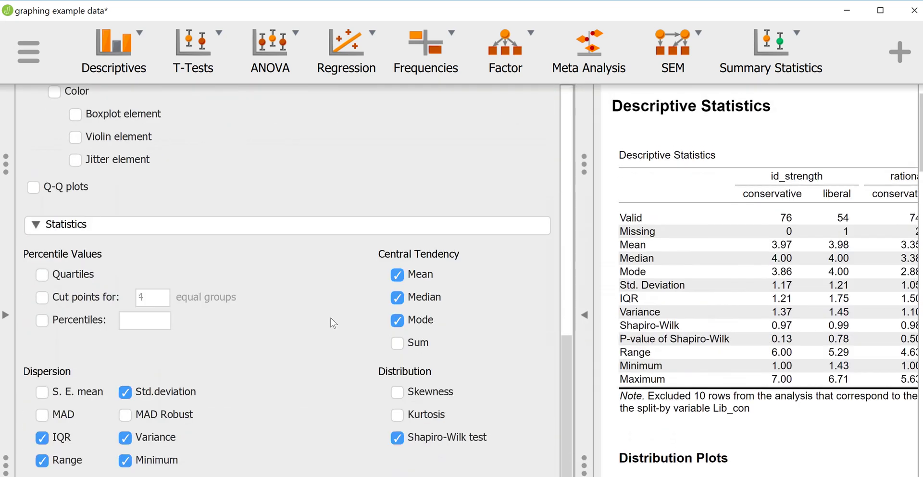
scroll(334, 322, up, 11)
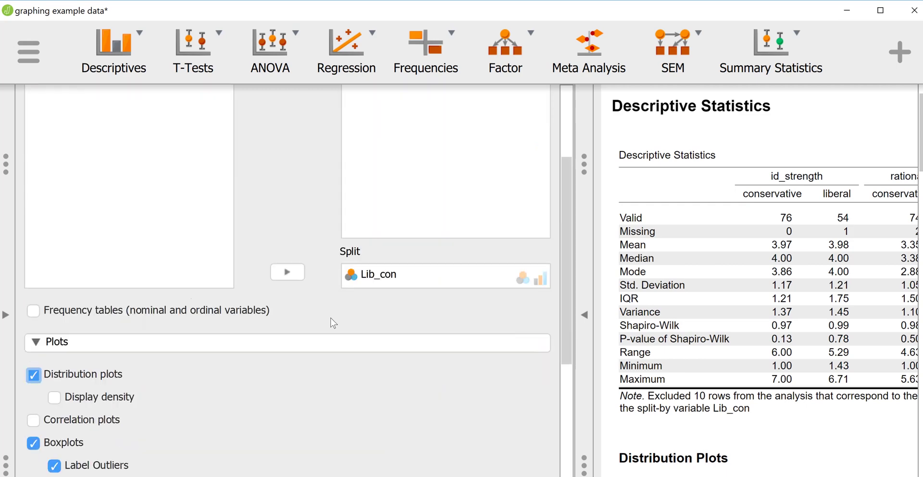